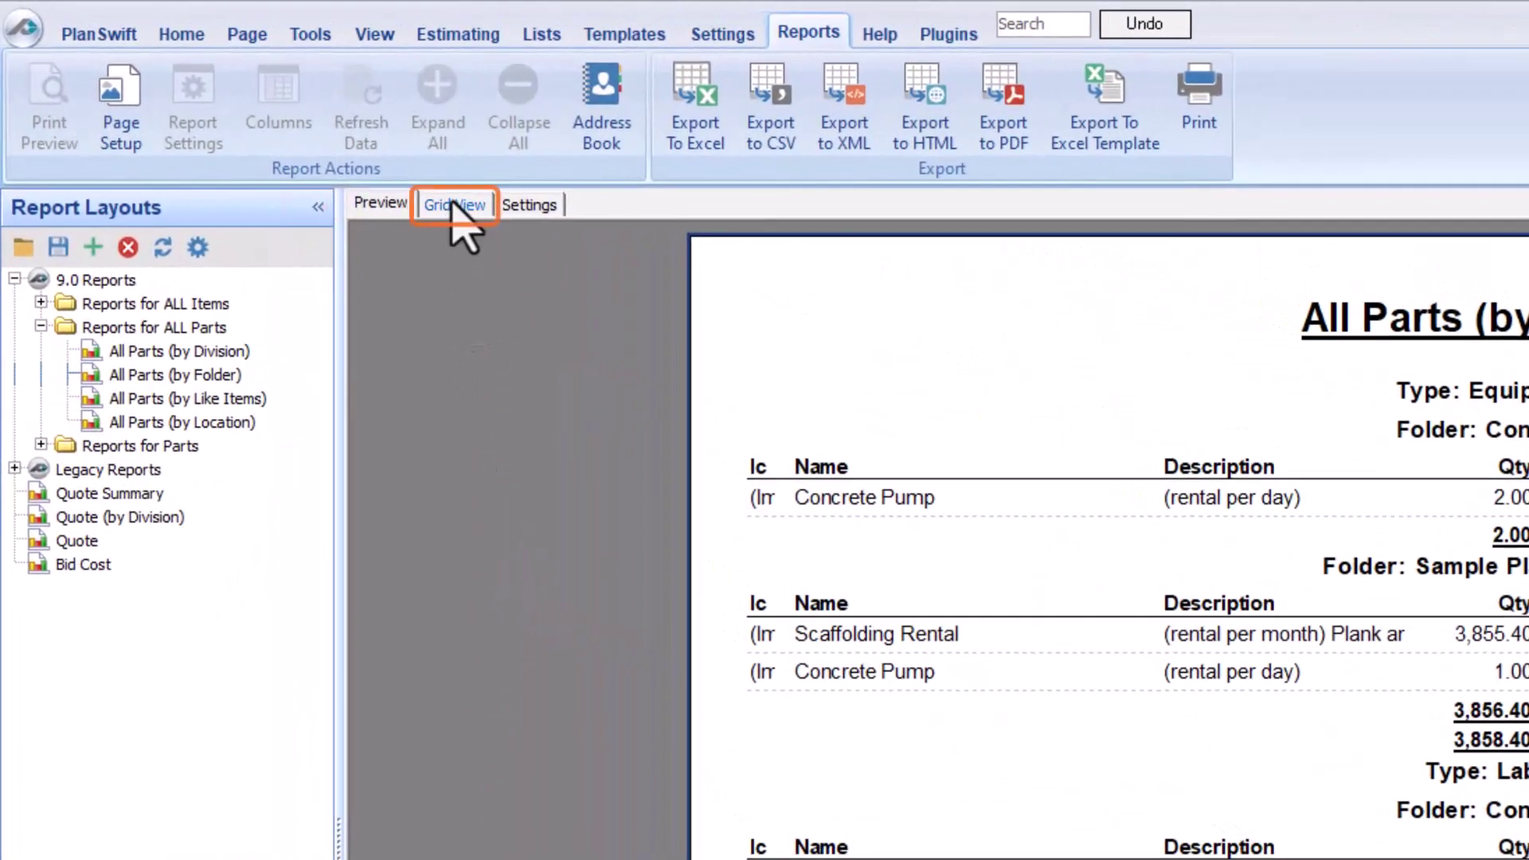
- Switch the report to grid view and add a new column named Division
{"action": "left_click", "coordinate": [455, 207]}
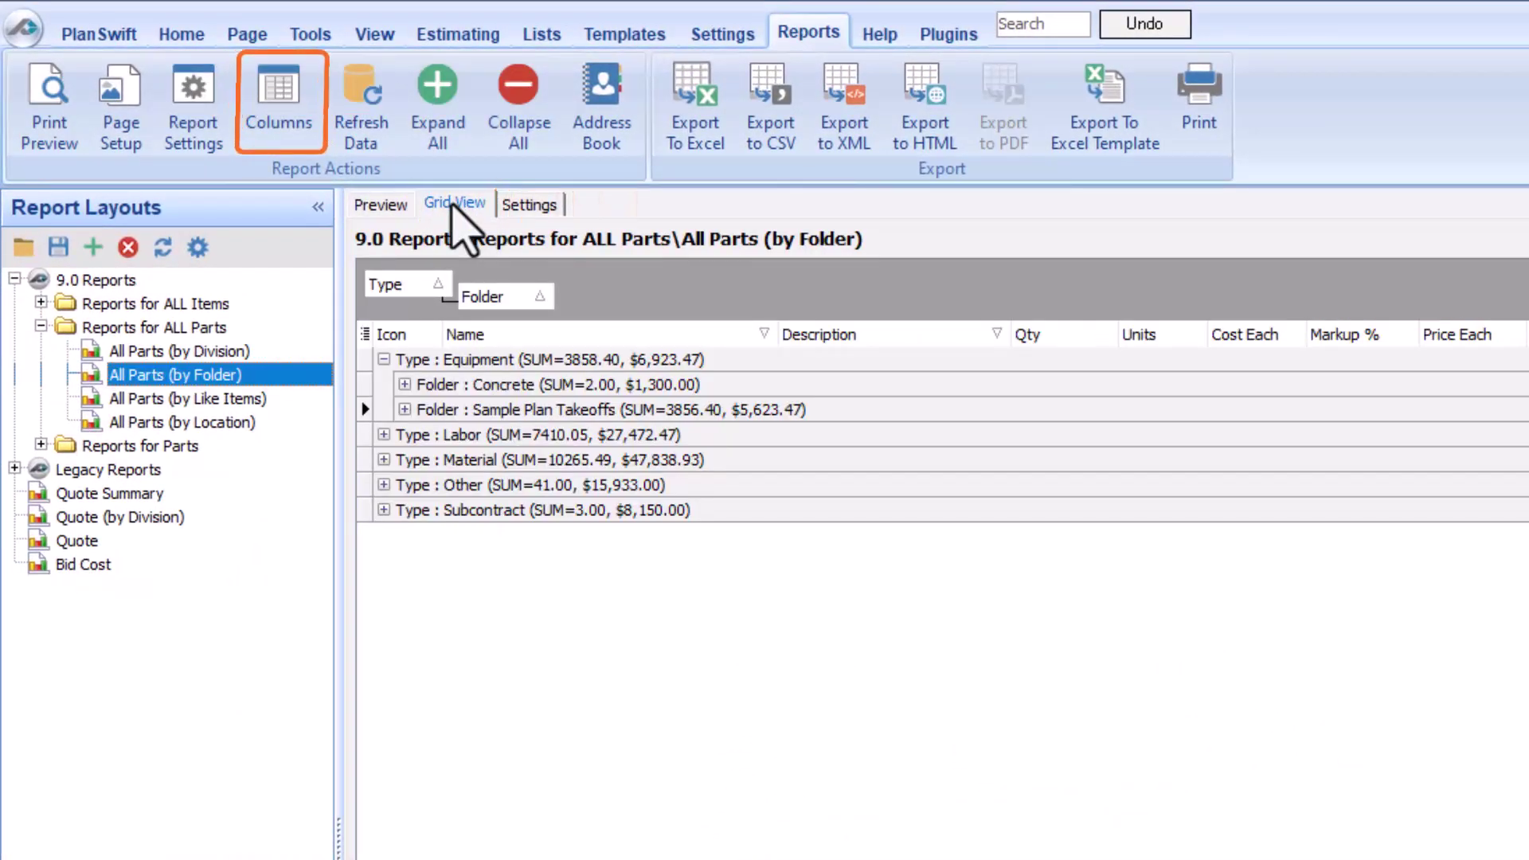
{"action": "left_click", "coordinate": [299, 127]}
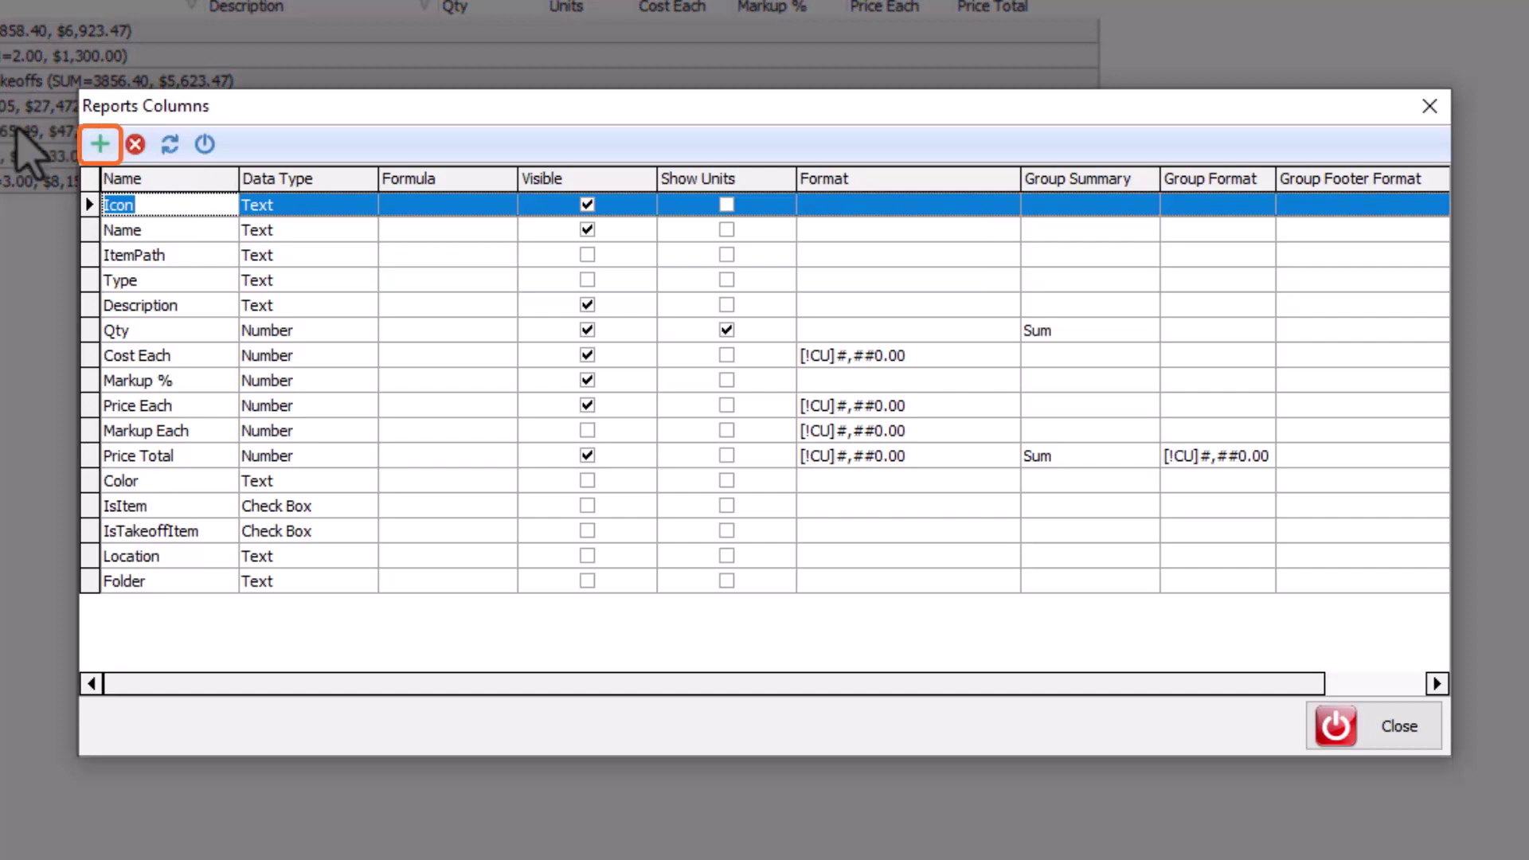
{"action": "left_click", "coordinate": [97, 146]}
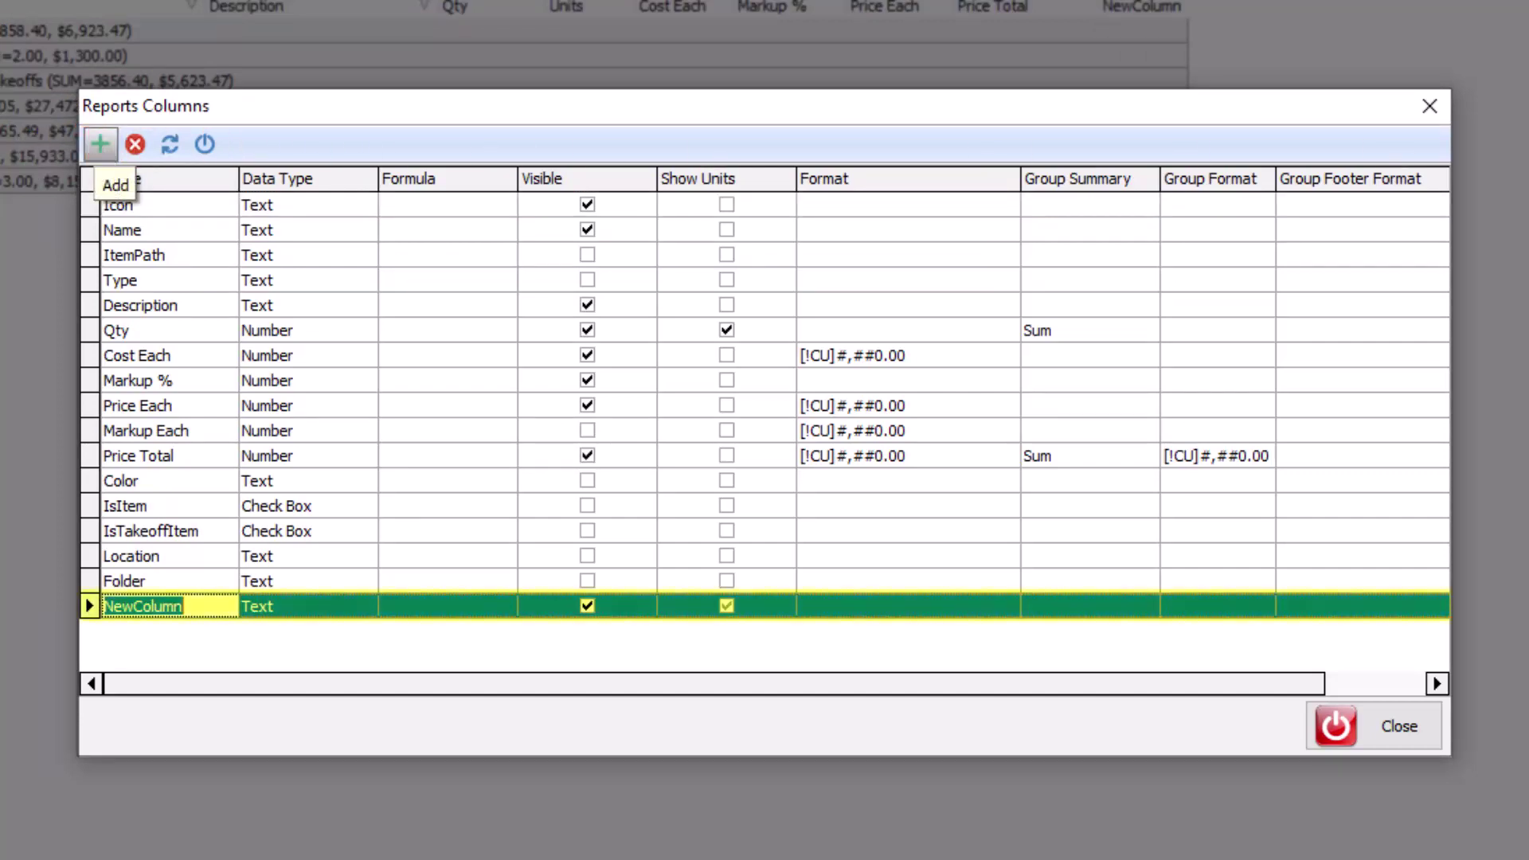
{"action": "type", "text": "Division"}
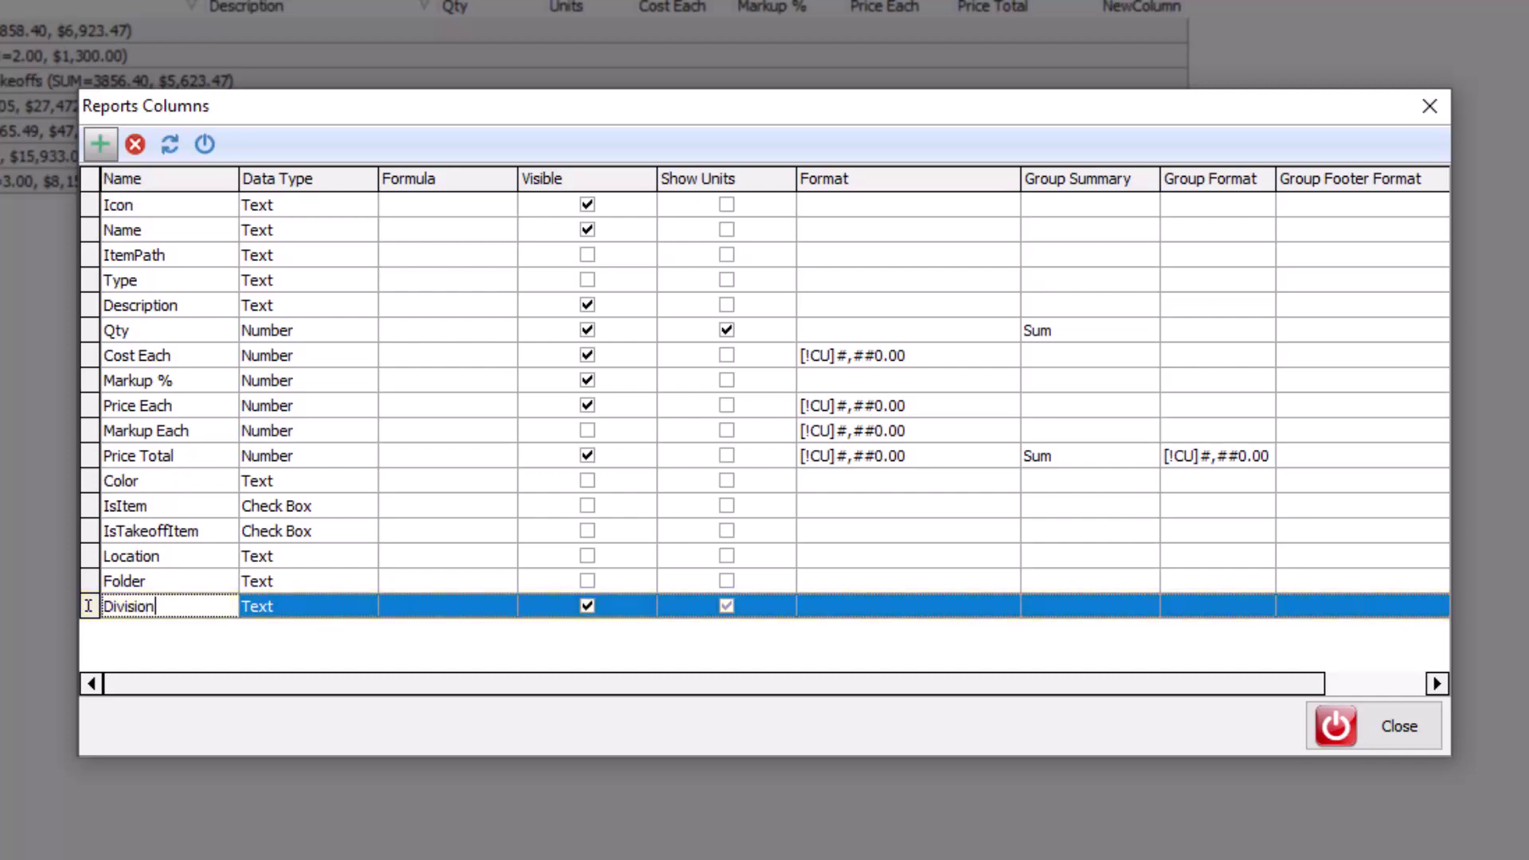
{"action": "key", "text": "Tab"}
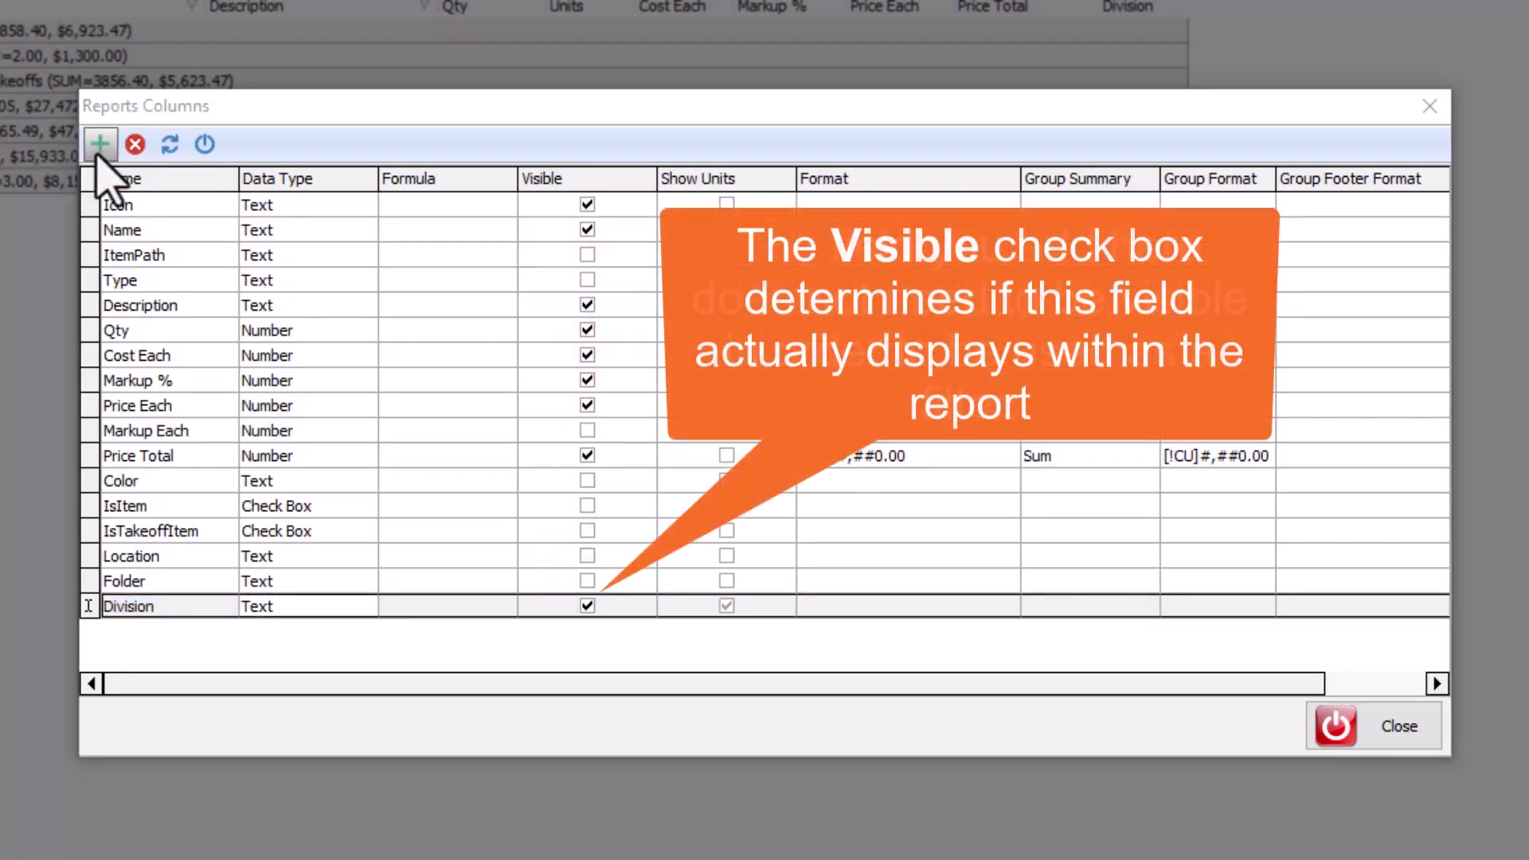
- Uncheck Visible for the Division column
{"action": "left_click", "coordinate": [587, 606]}
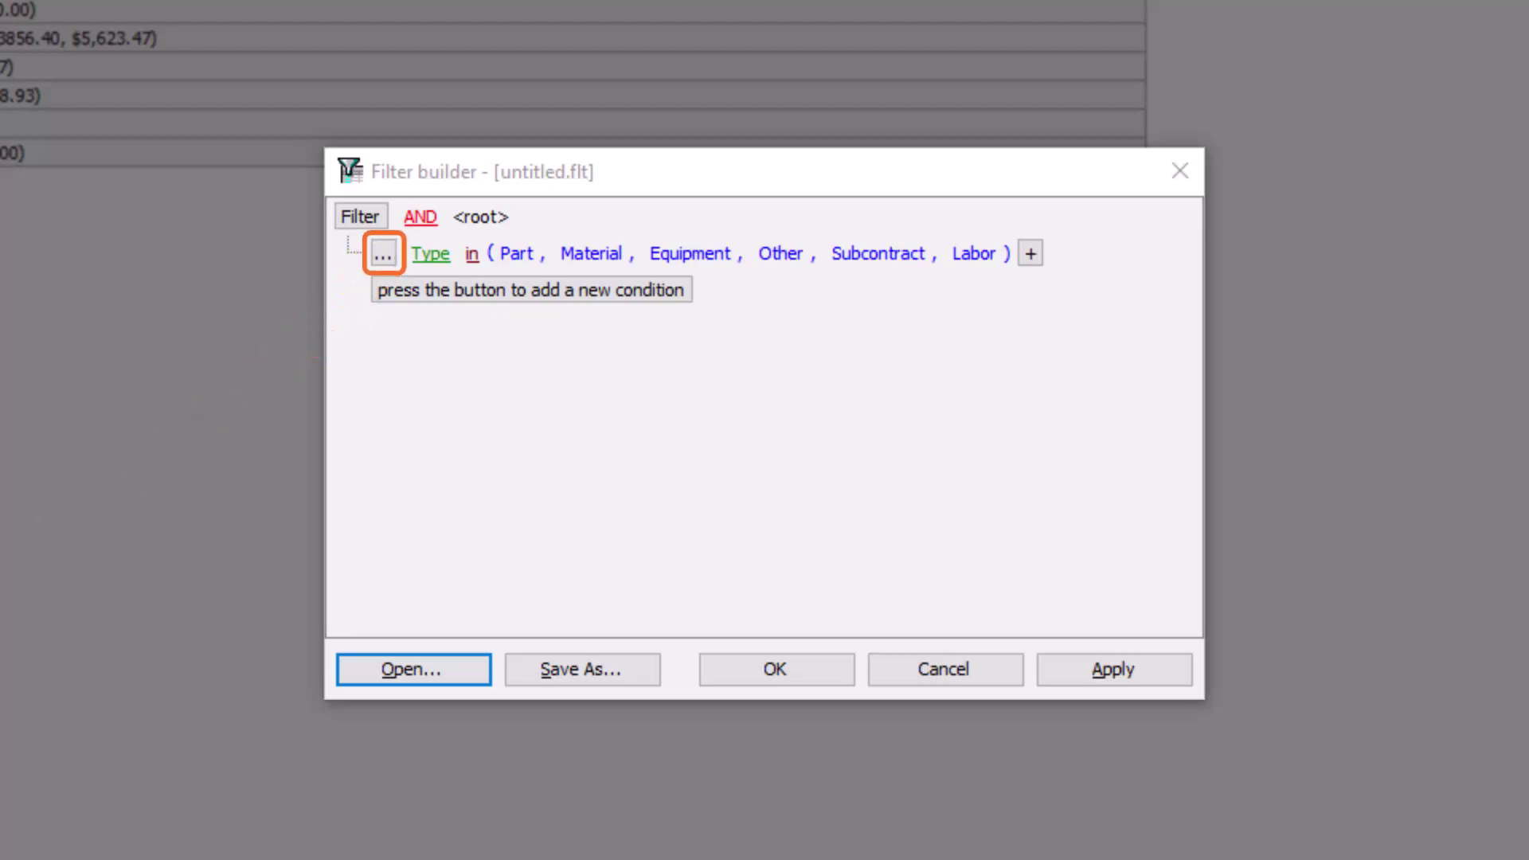
{"action": "left_click", "coordinate": [384, 255]}
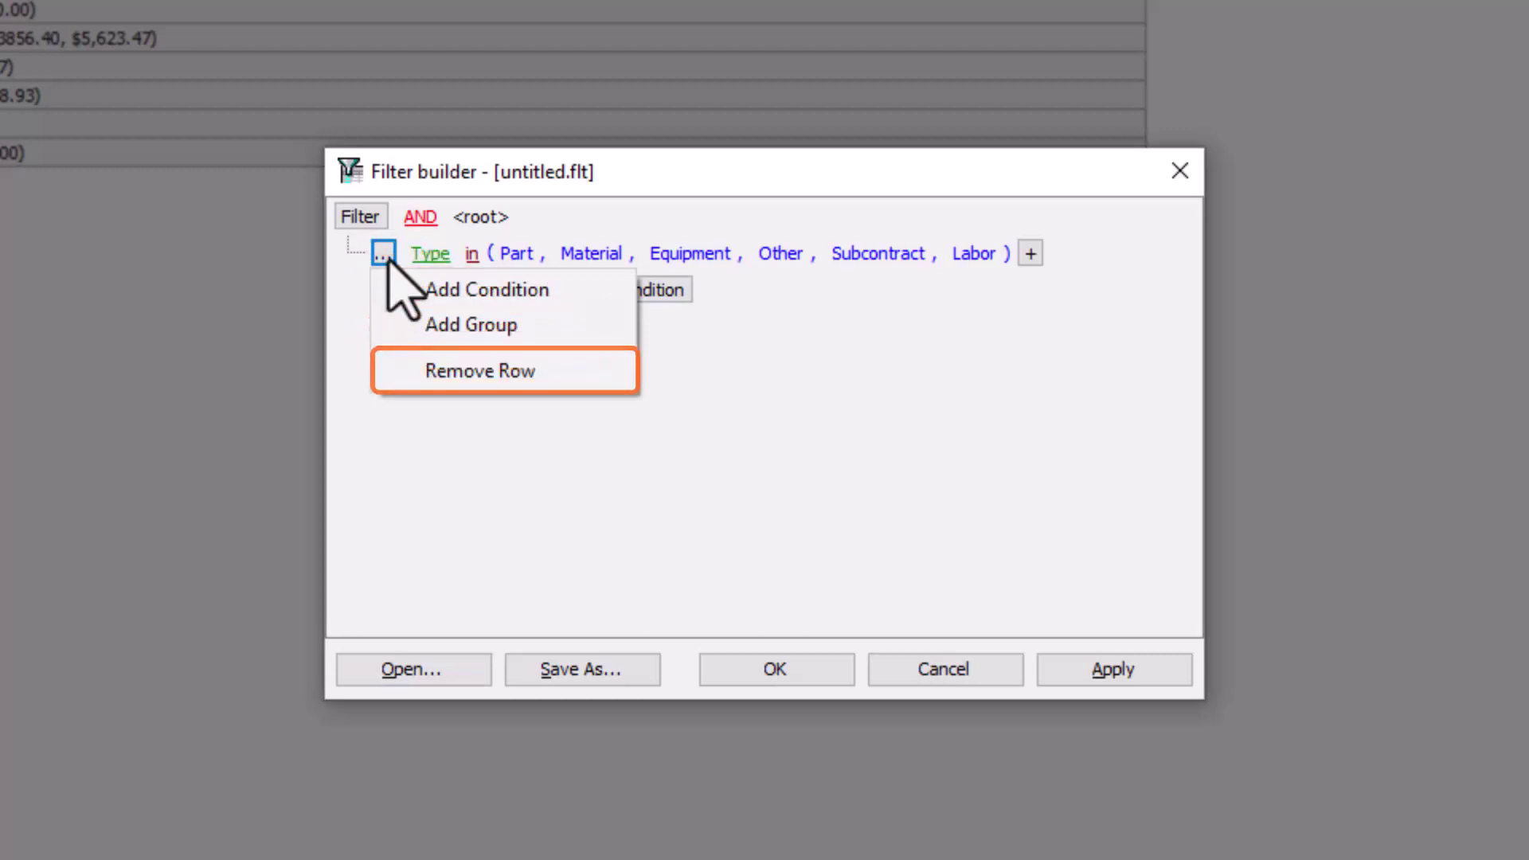
{"action": "left_click", "coordinate": [367, 447]}
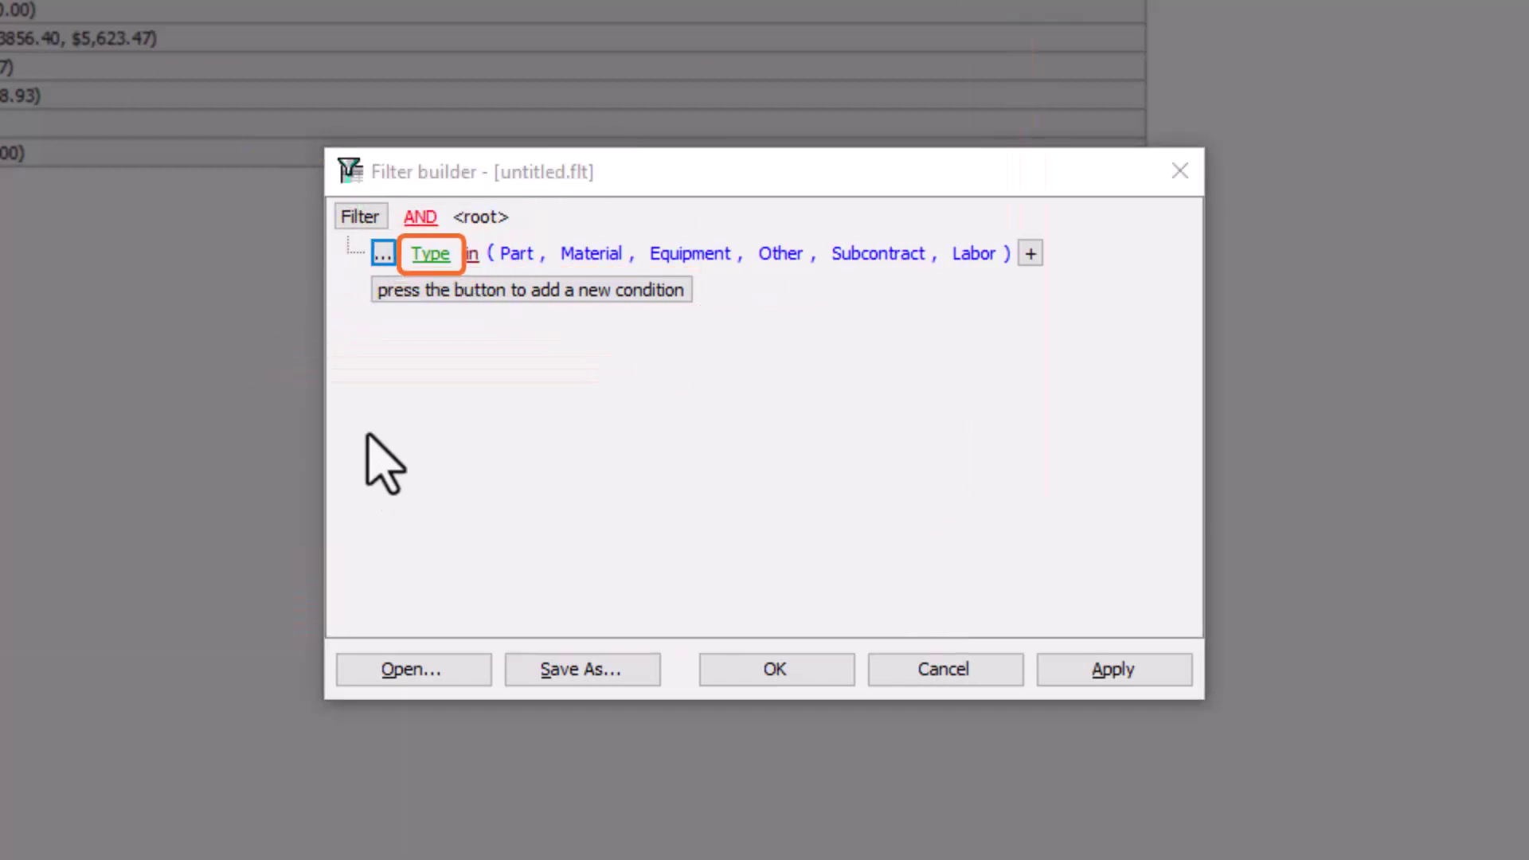
{"action": "left_click", "coordinate": [434, 254]}
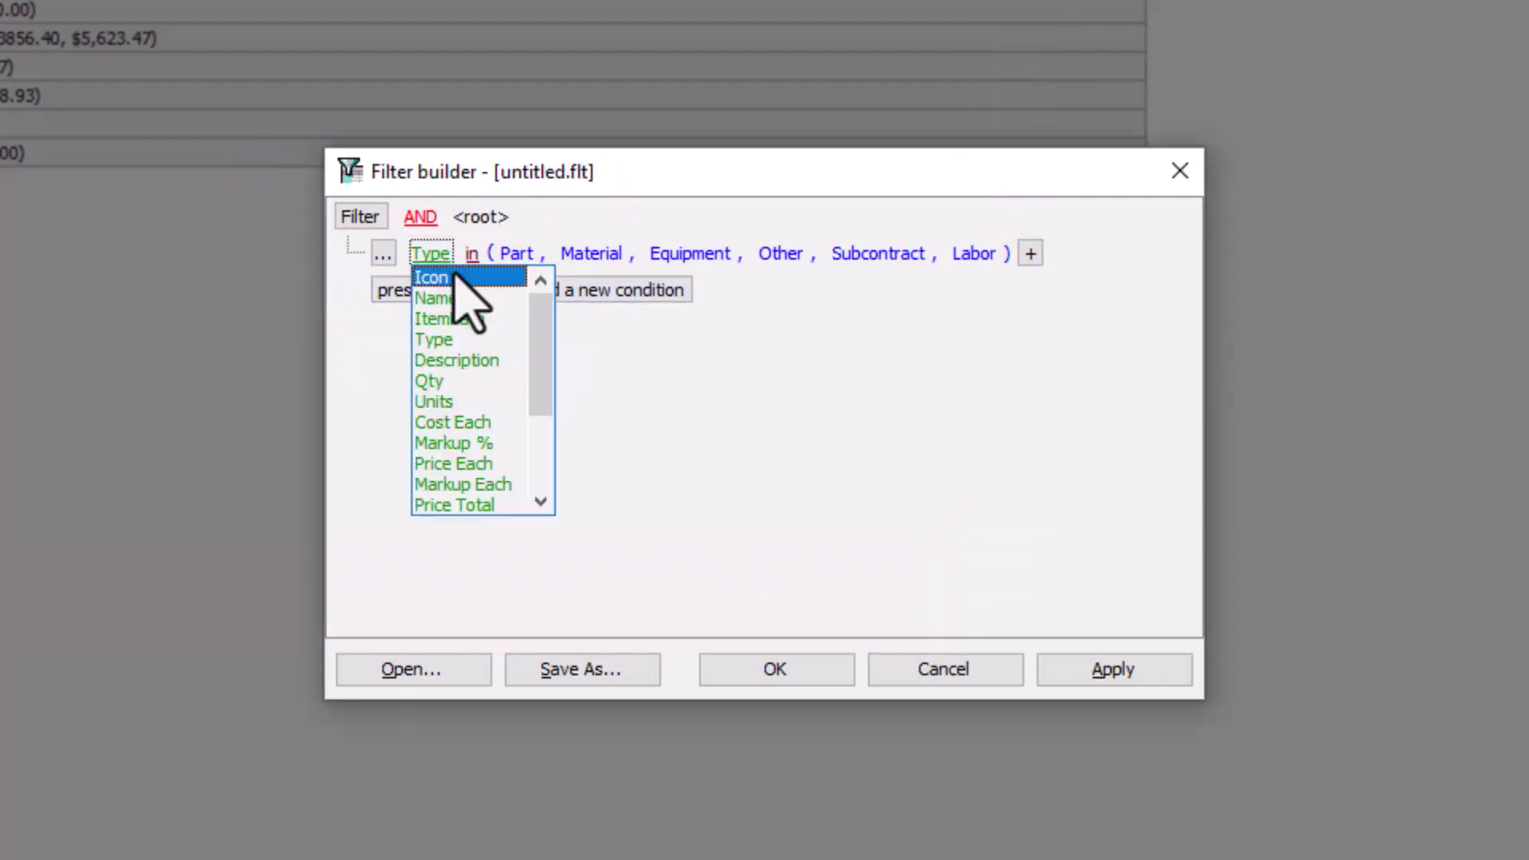
{"action": "left_click_drag", "start_coordinate": [532, 315], "coordinate": [536, 402]}
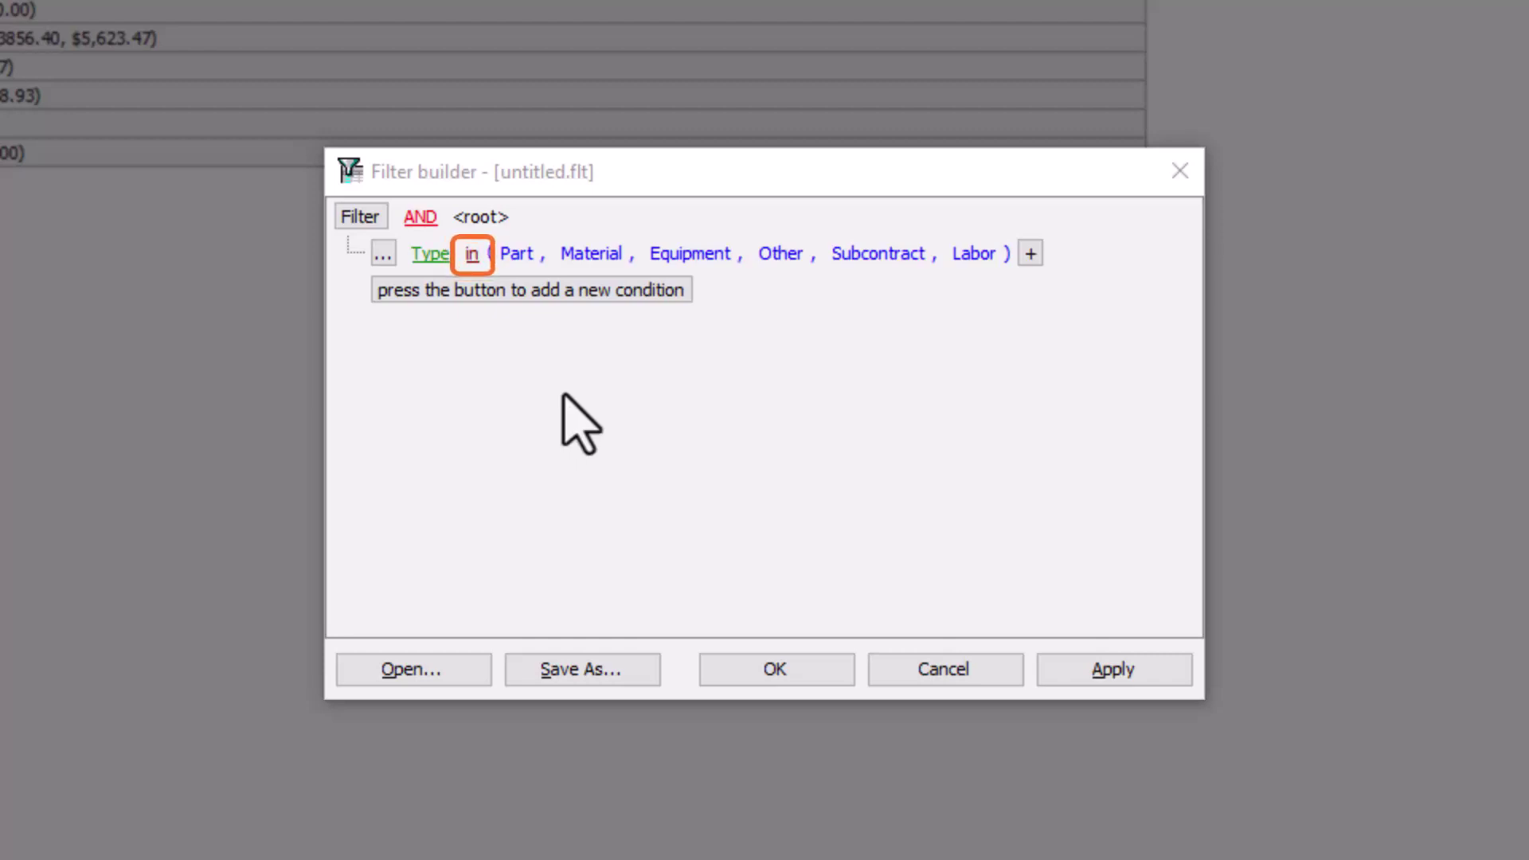
{"action": "left_click", "coordinate": [471, 255]}
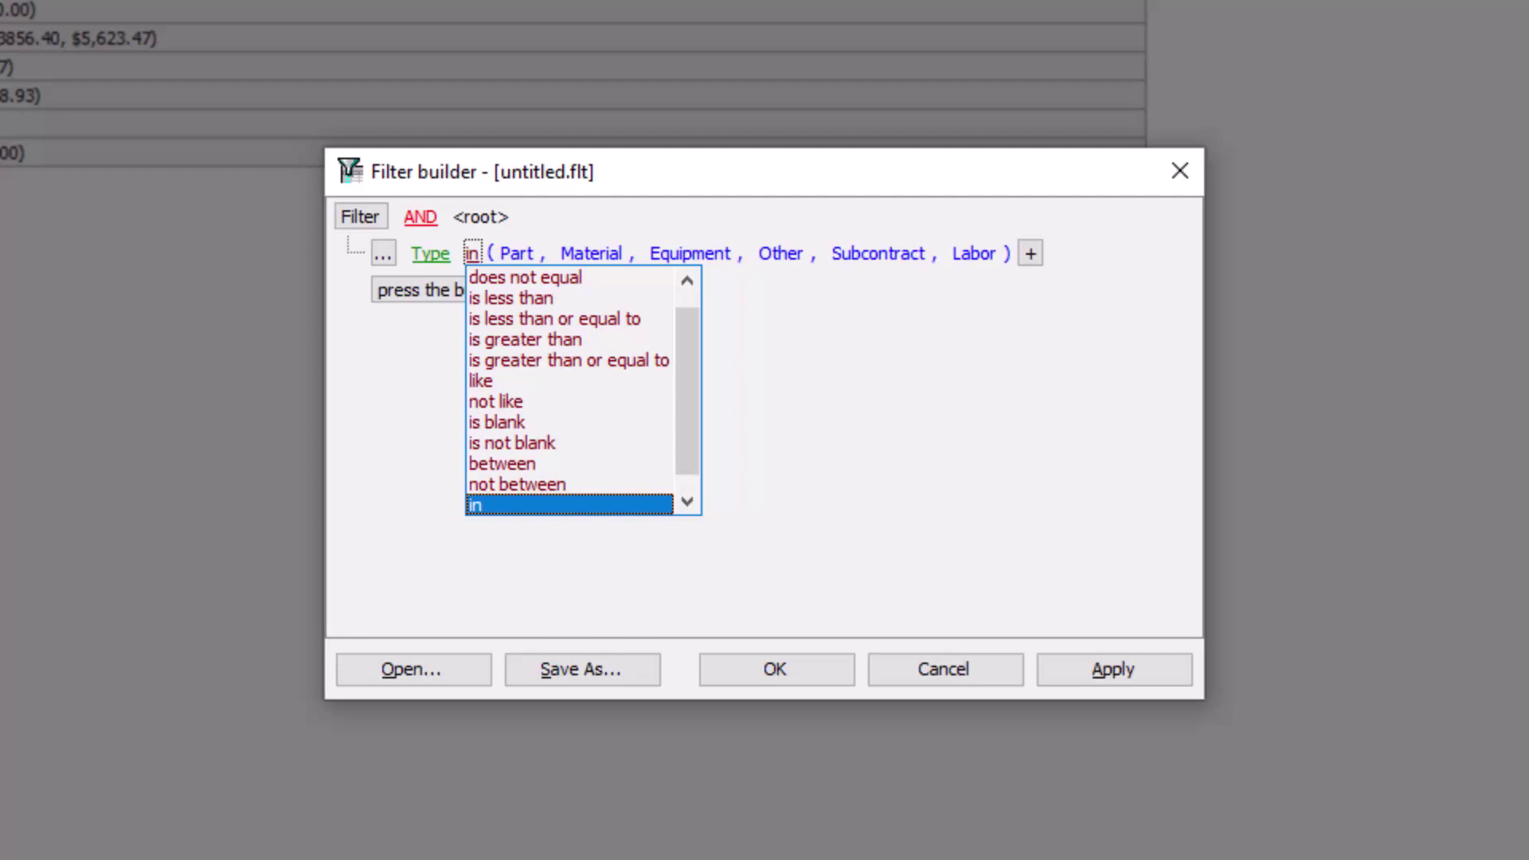
{"action": "key", "text": "Return"}
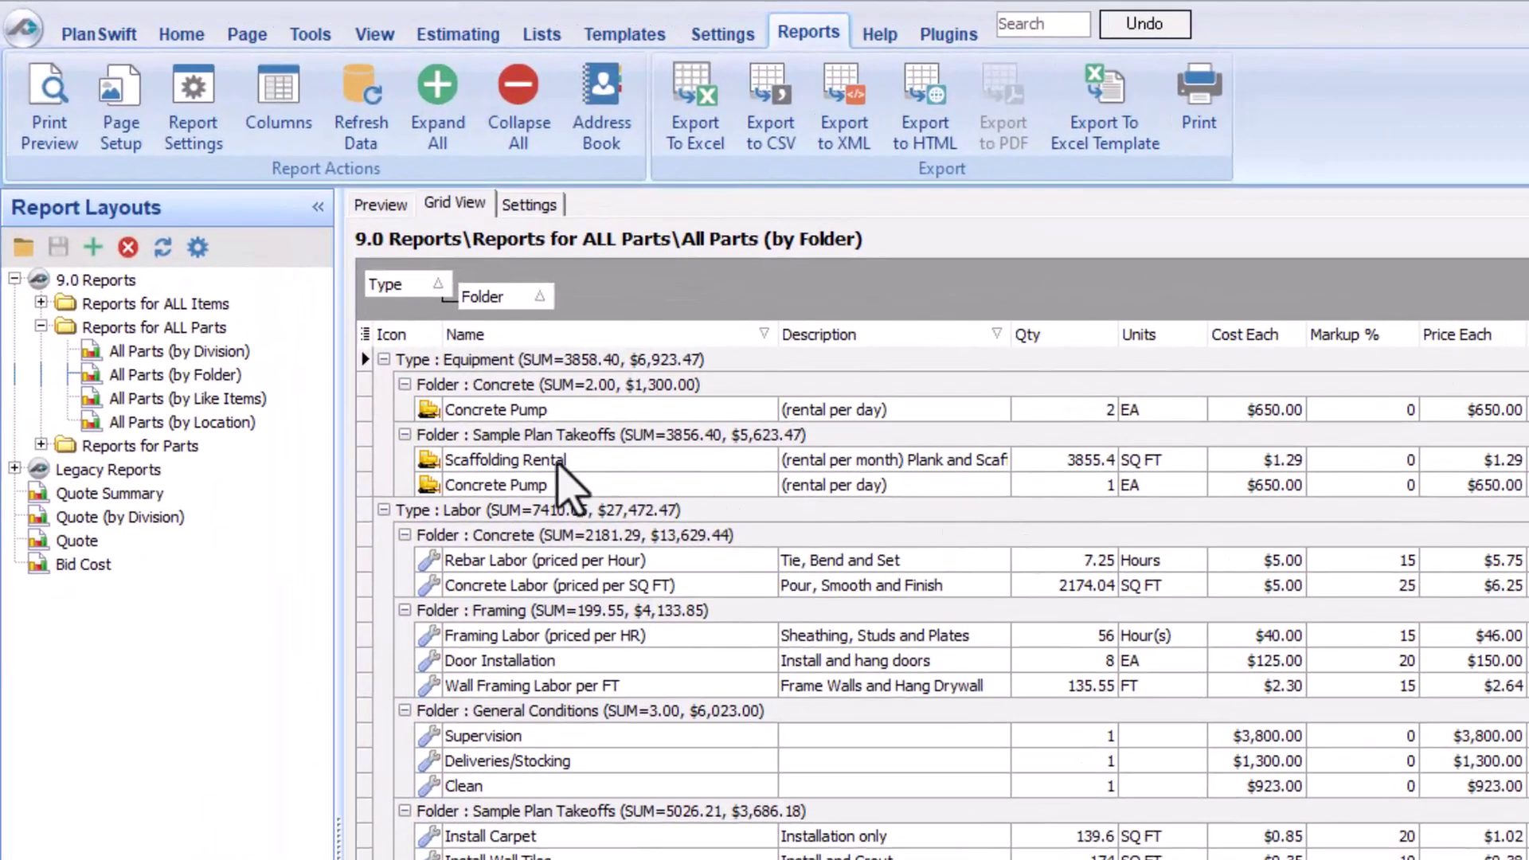
- Add a report view named 'General Conditions Analysis' based on All Parts (by Folder)
{"action": "left_click", "coordinate": [164, 378]}
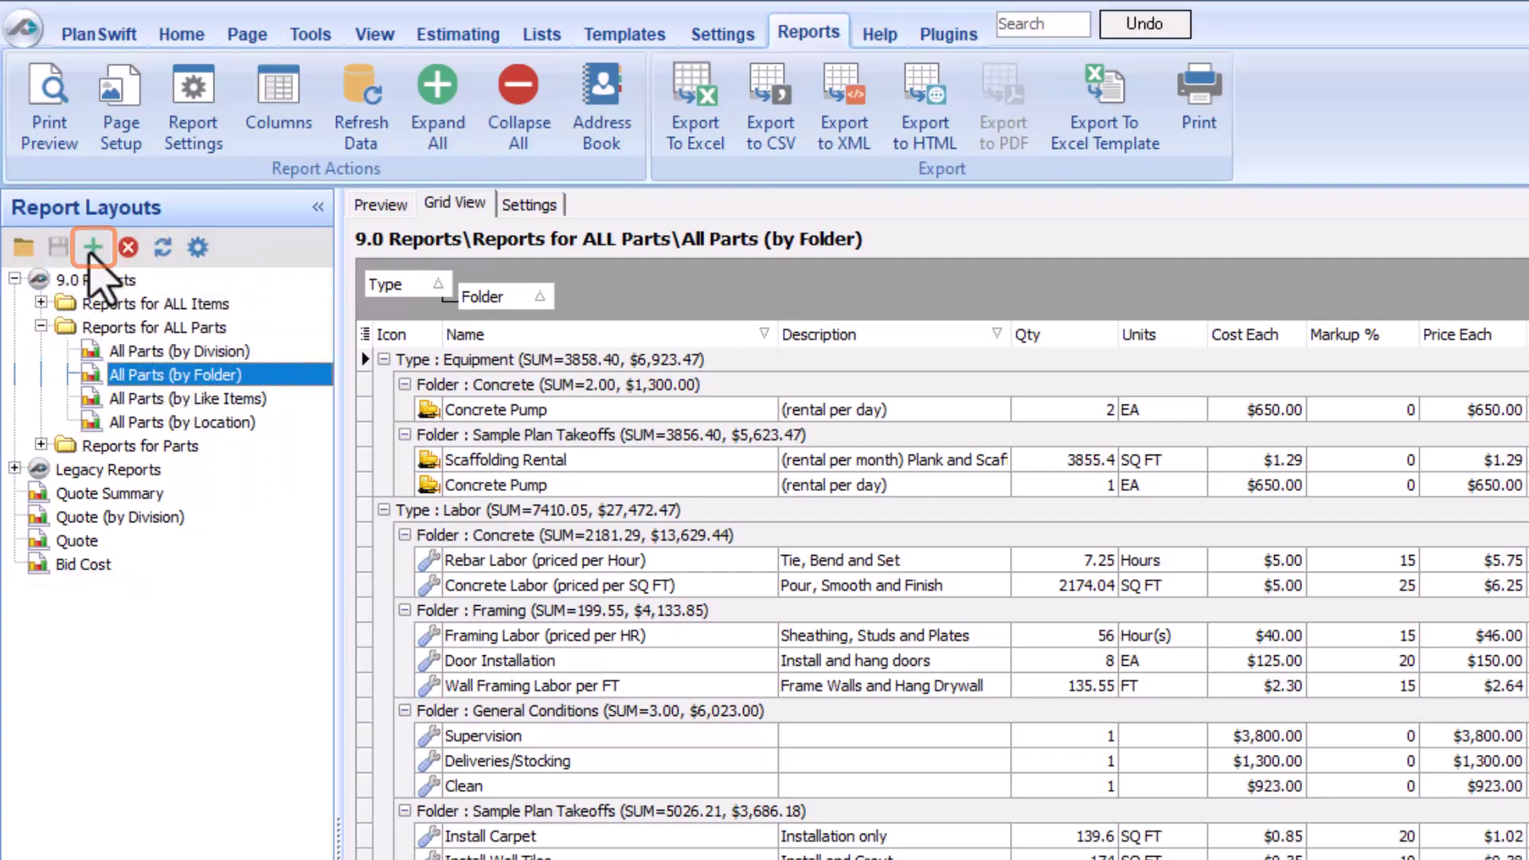
{"action": "left_click", "coordinate": [92, 247]}
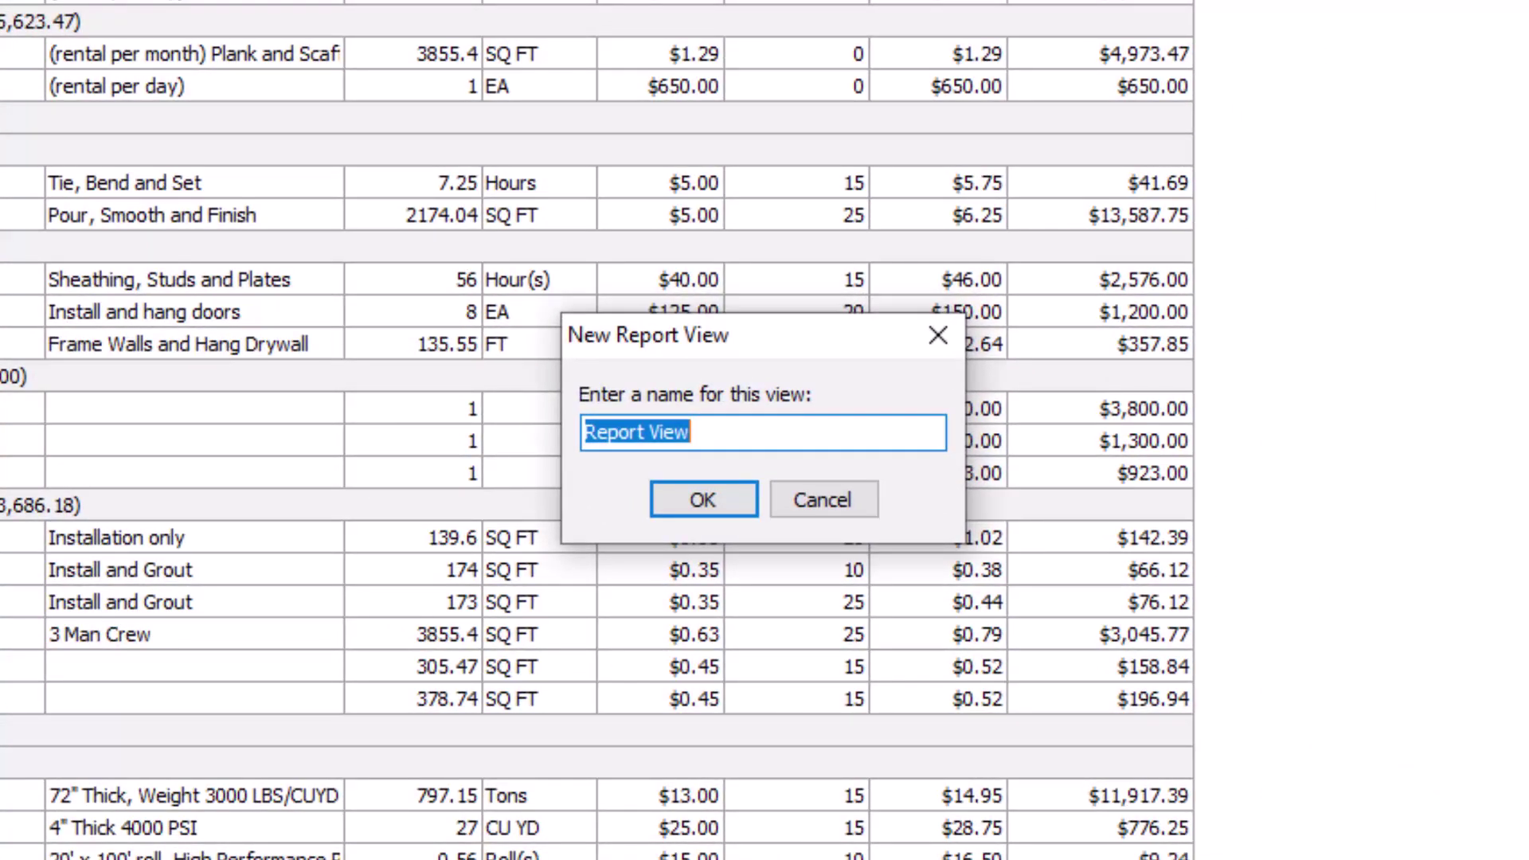
{"action": "type", "text": "General Conditi"}
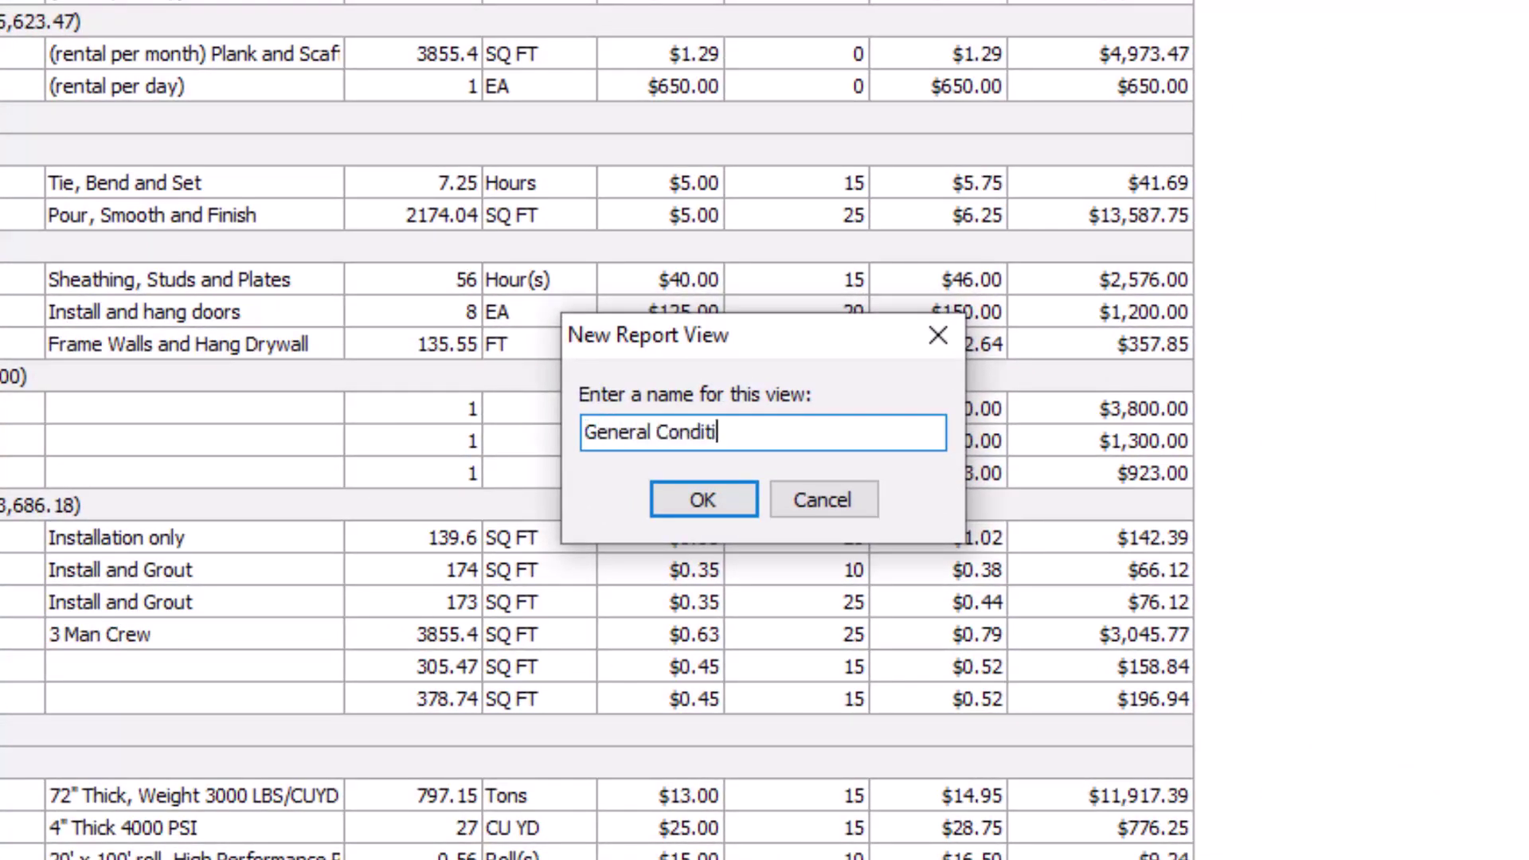
{"action": "type", "text": "ons Analysis"}
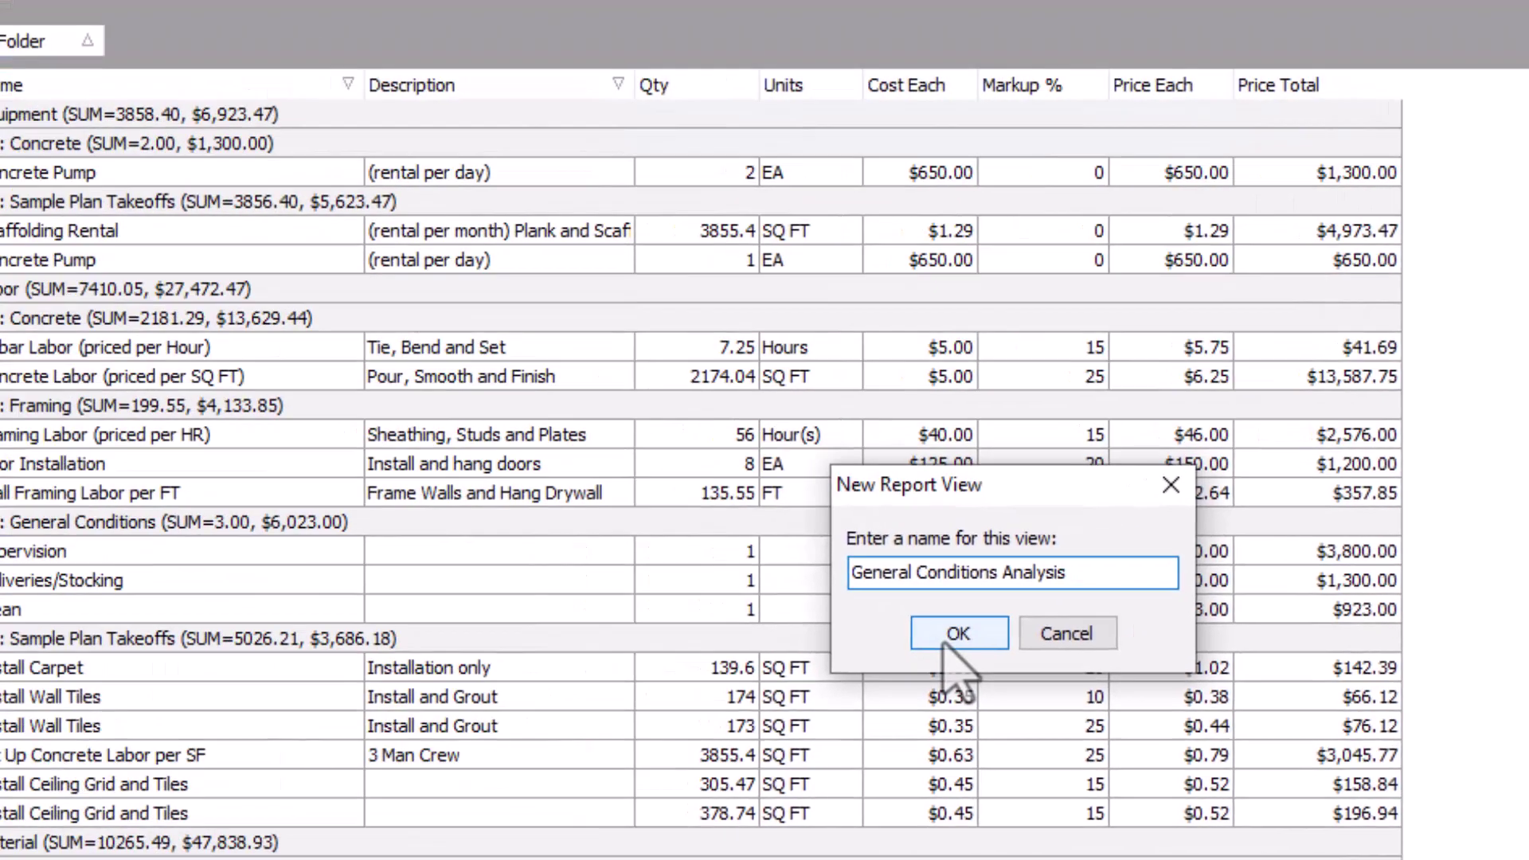
{"action": "left_click", "coordinate": [698, 506]}
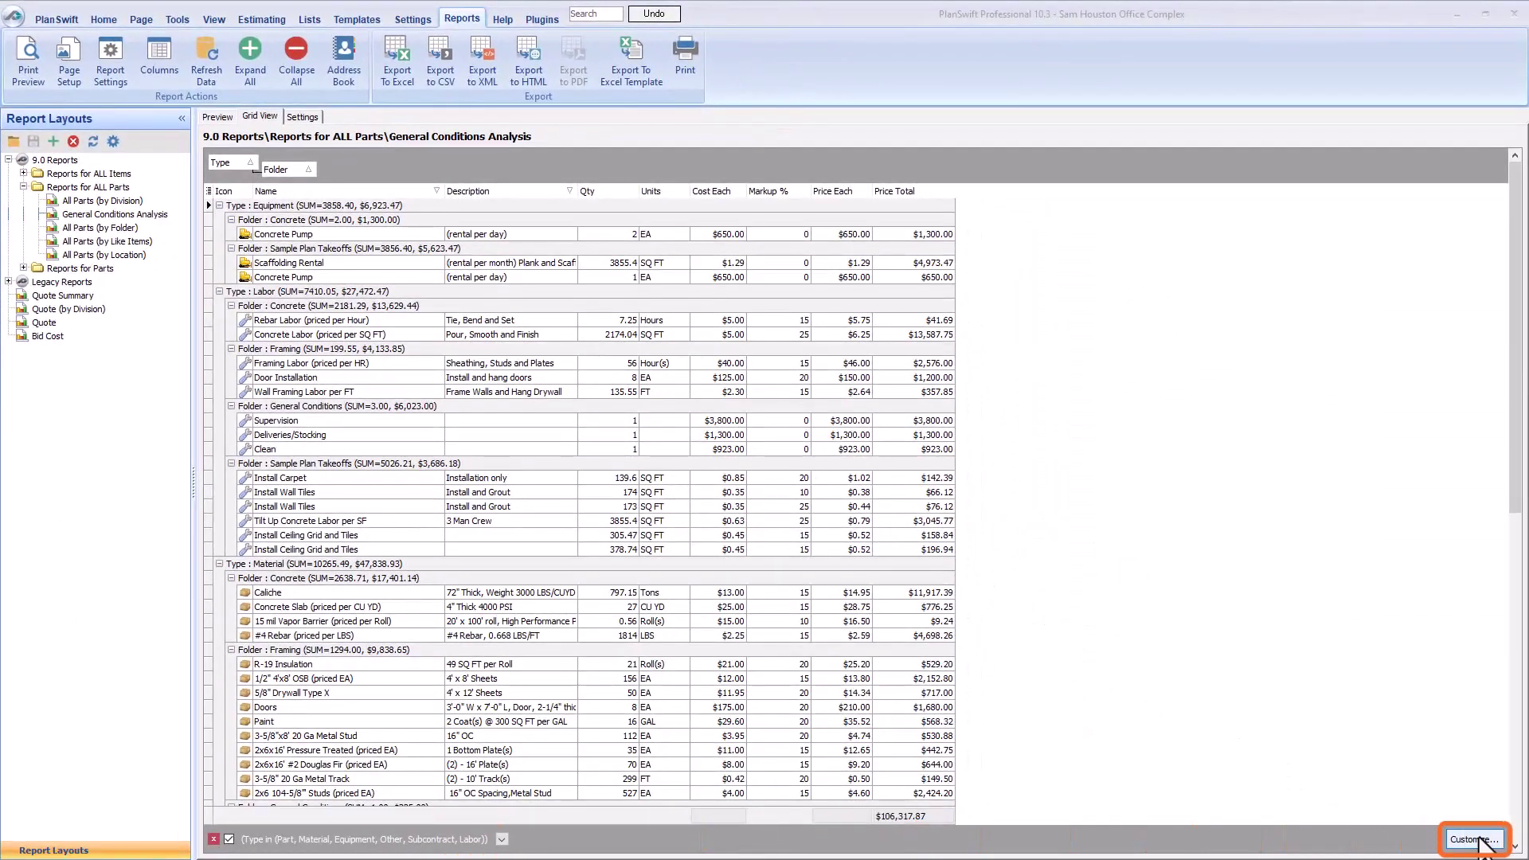
- Open the report's Filter builder and remove the Type condition row
{"action": "left_click", "coordinate": [1478, 840]}
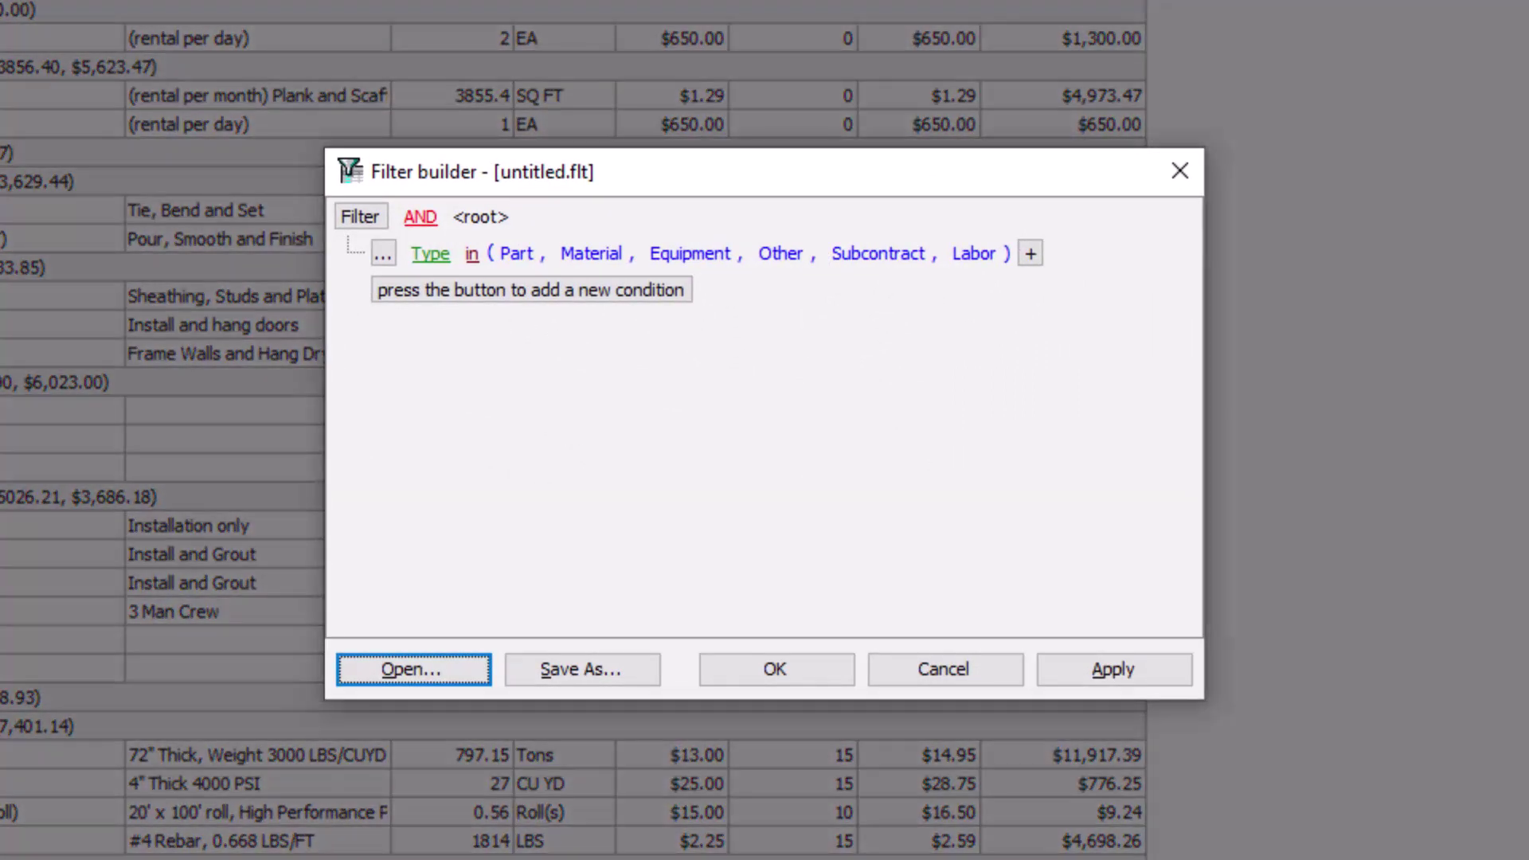
{"action": "left_click", "coordinate": [382, 255]}
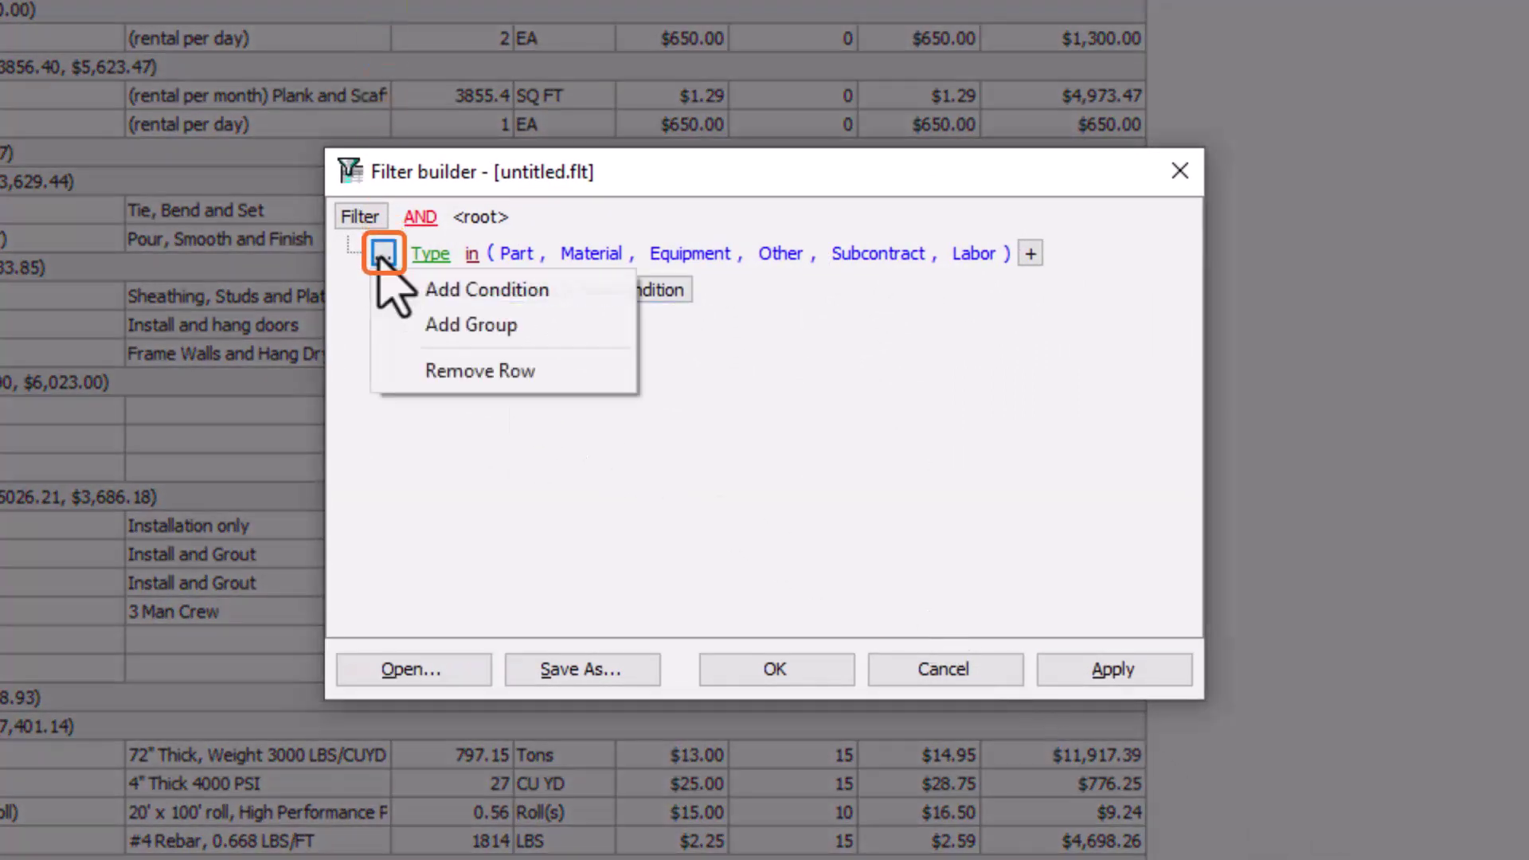
{"action": "left_click", "coordinate": [454, 374]}
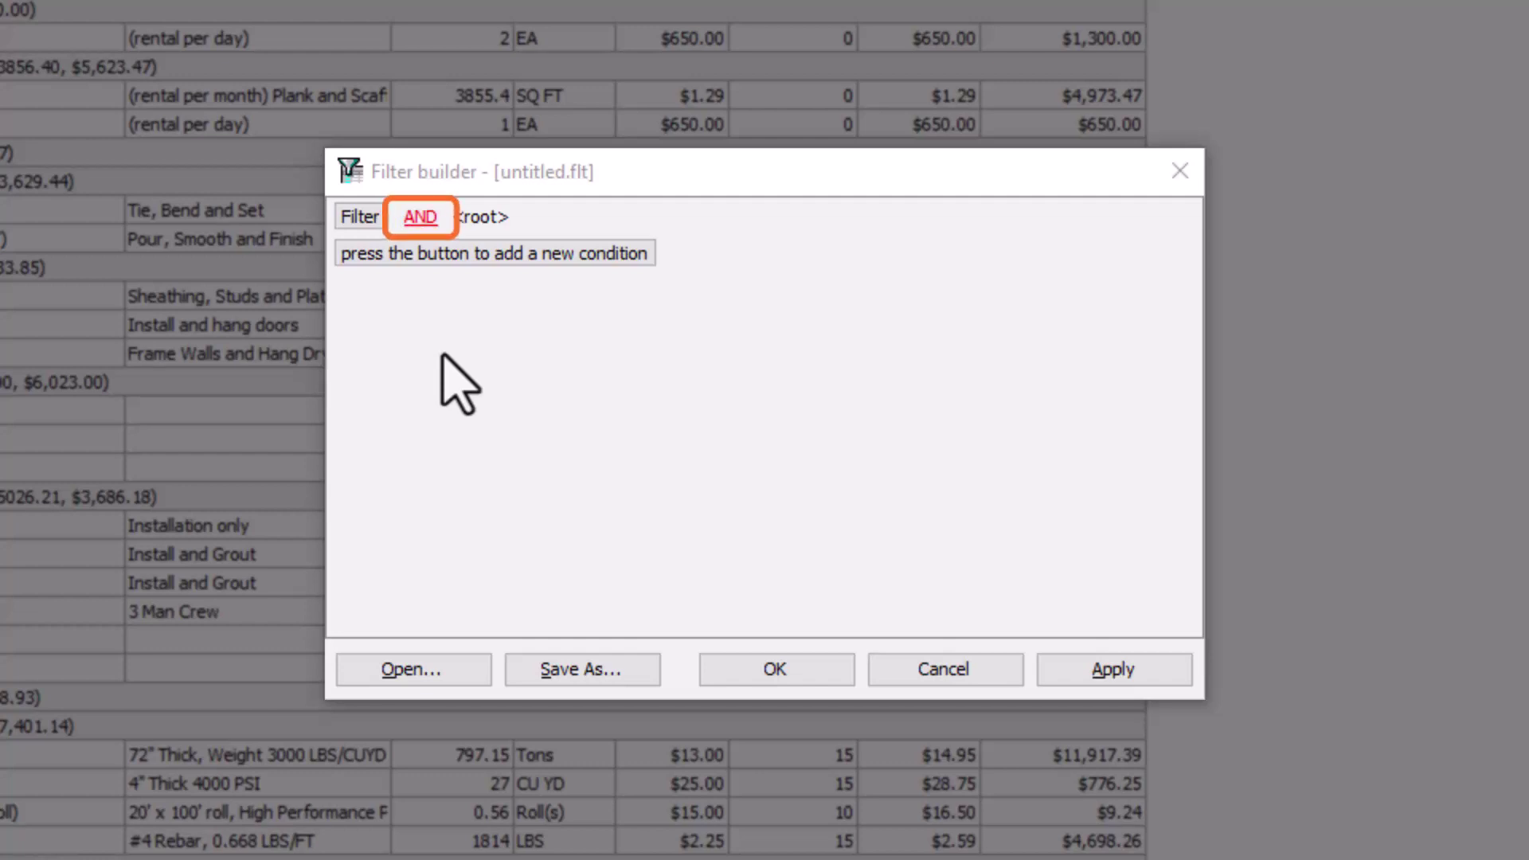
- Add the filter condition Folder like 'General Conditions' and apply it to the report
{"action": "left_click", "coordinate": [434, 227]}
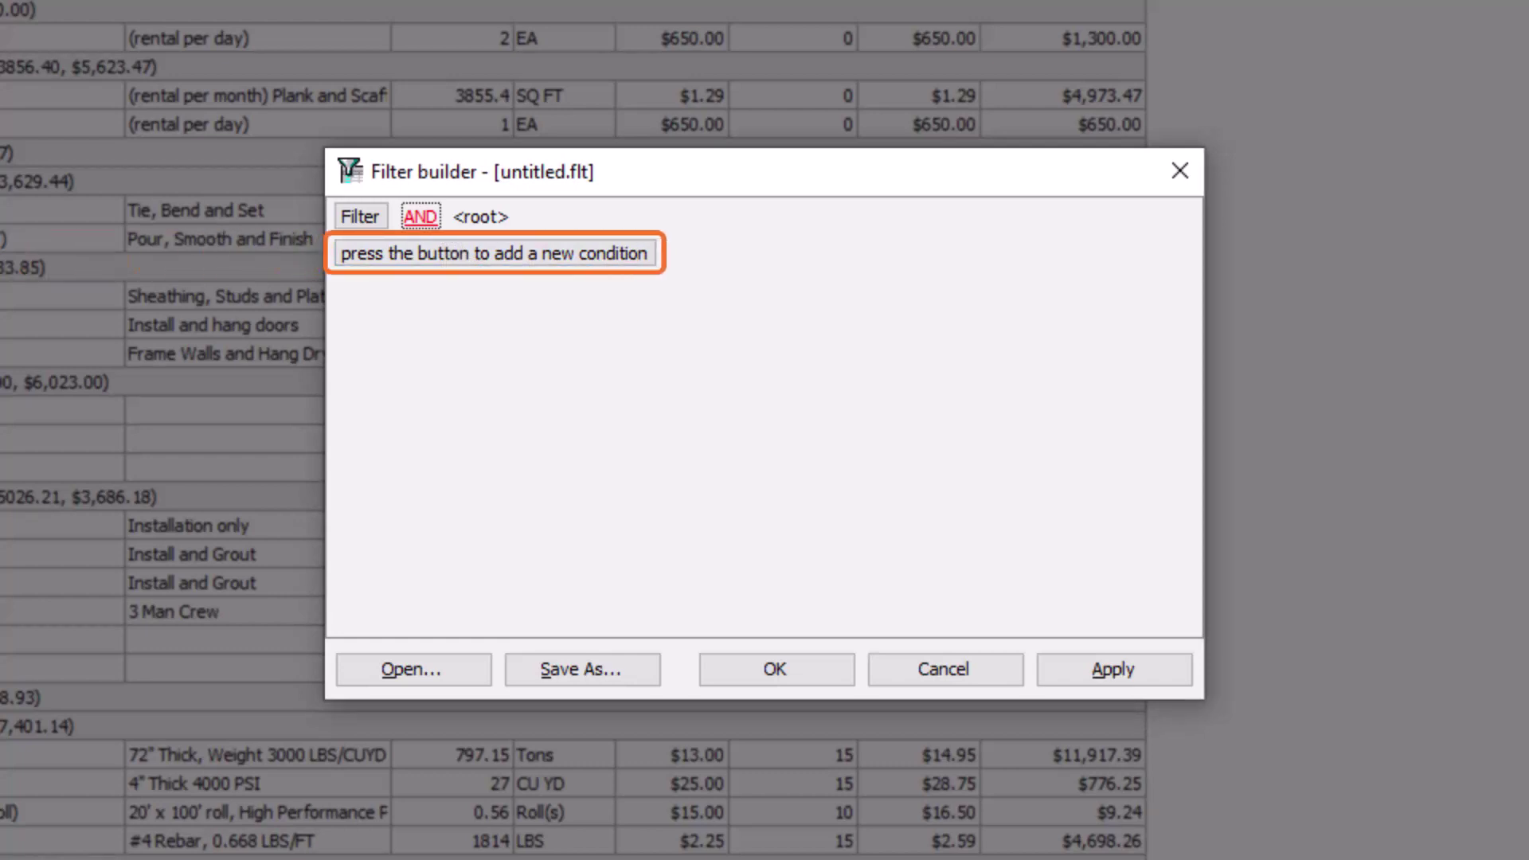
{"action": "left_click", "coordinate": [436, 255]}
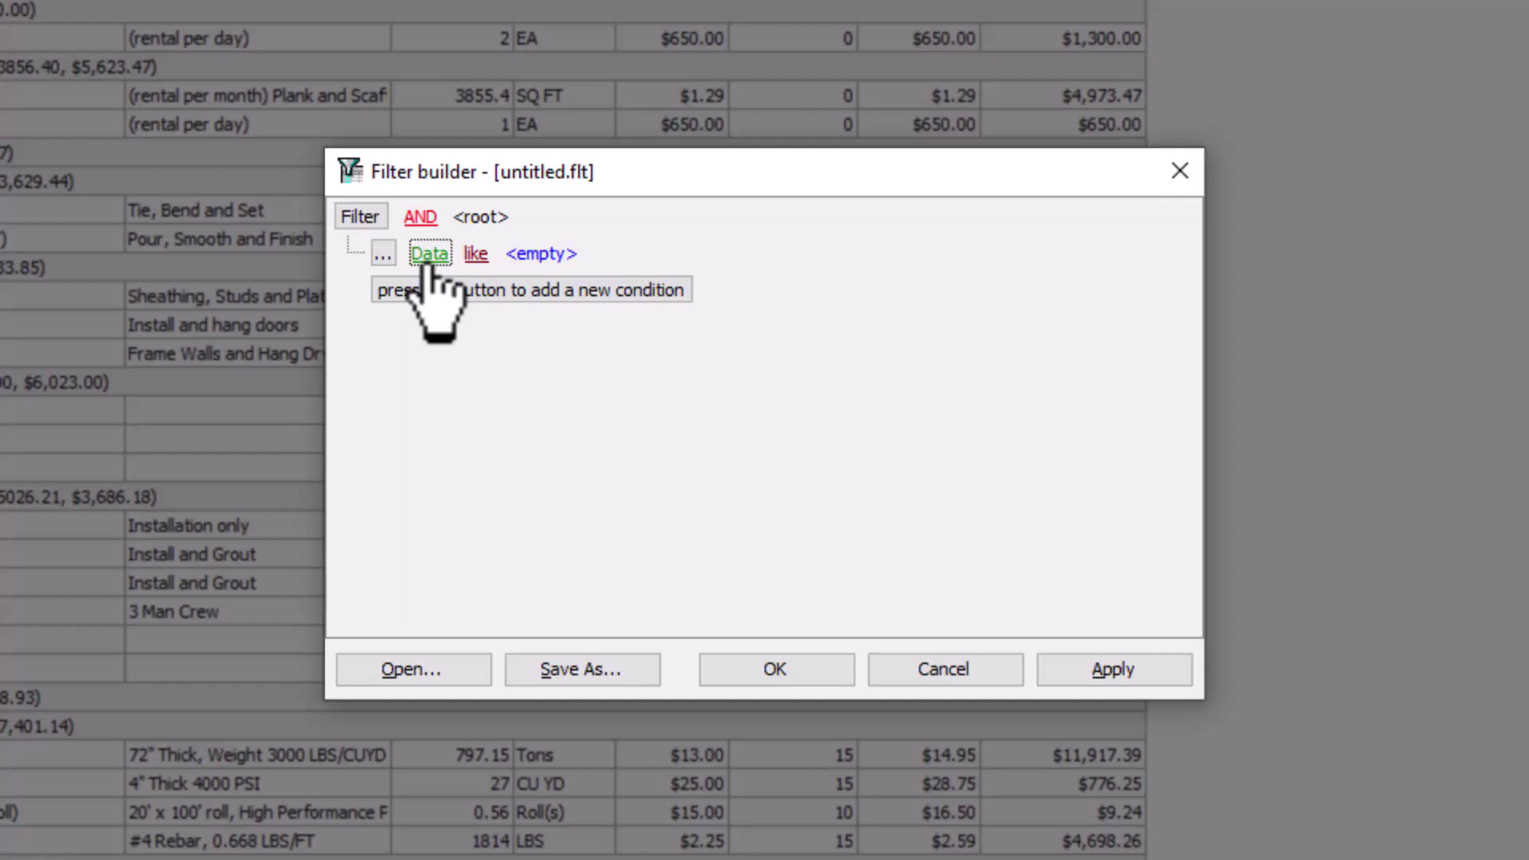
{"action": "left_click", "coordinate": [429, 254]}
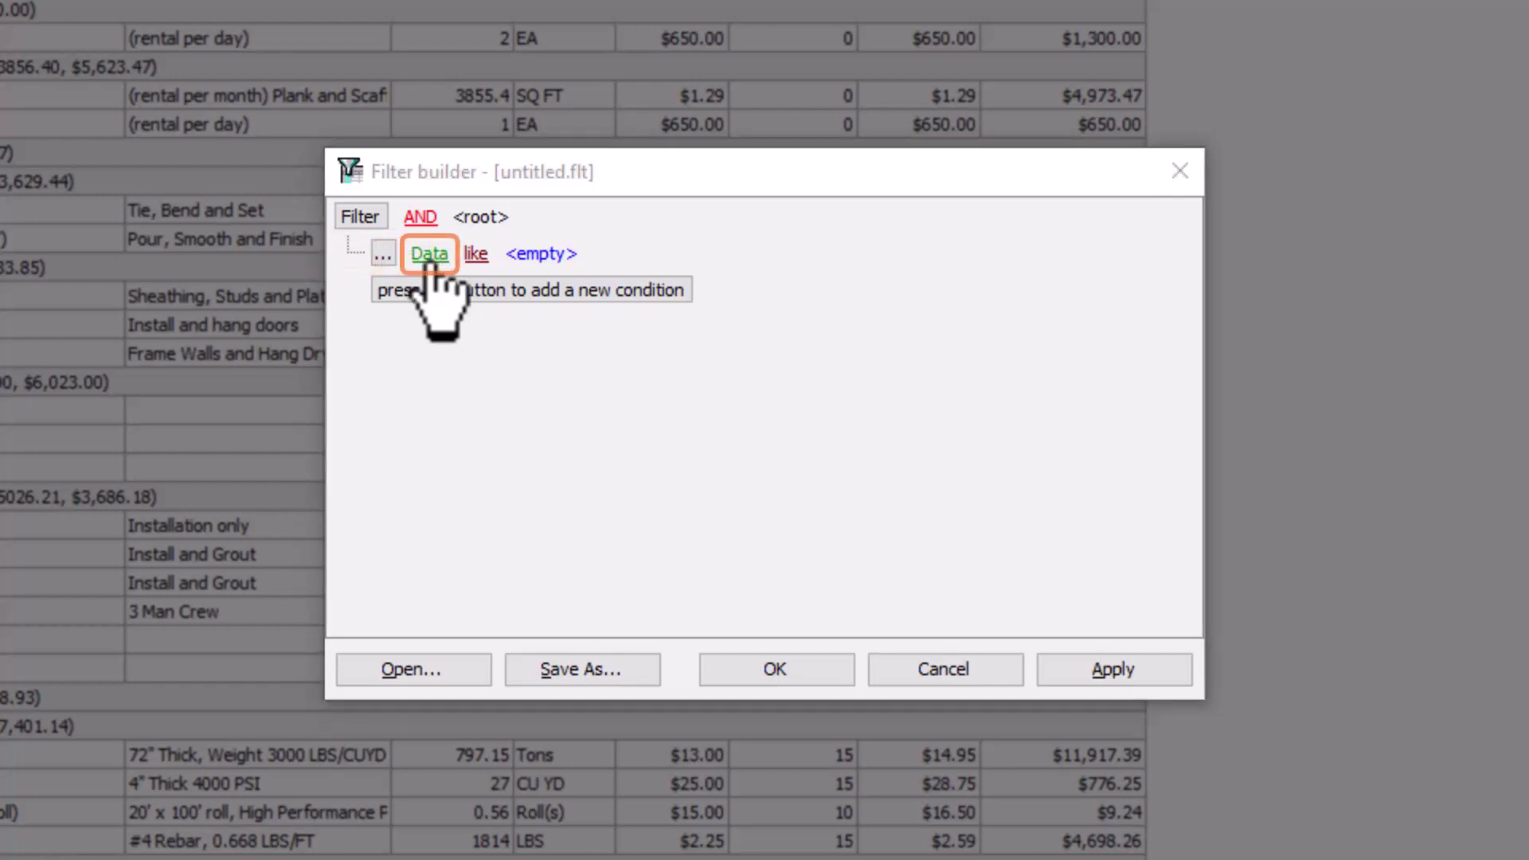
{"action": "left_click", "coordinate": [429, 254]}
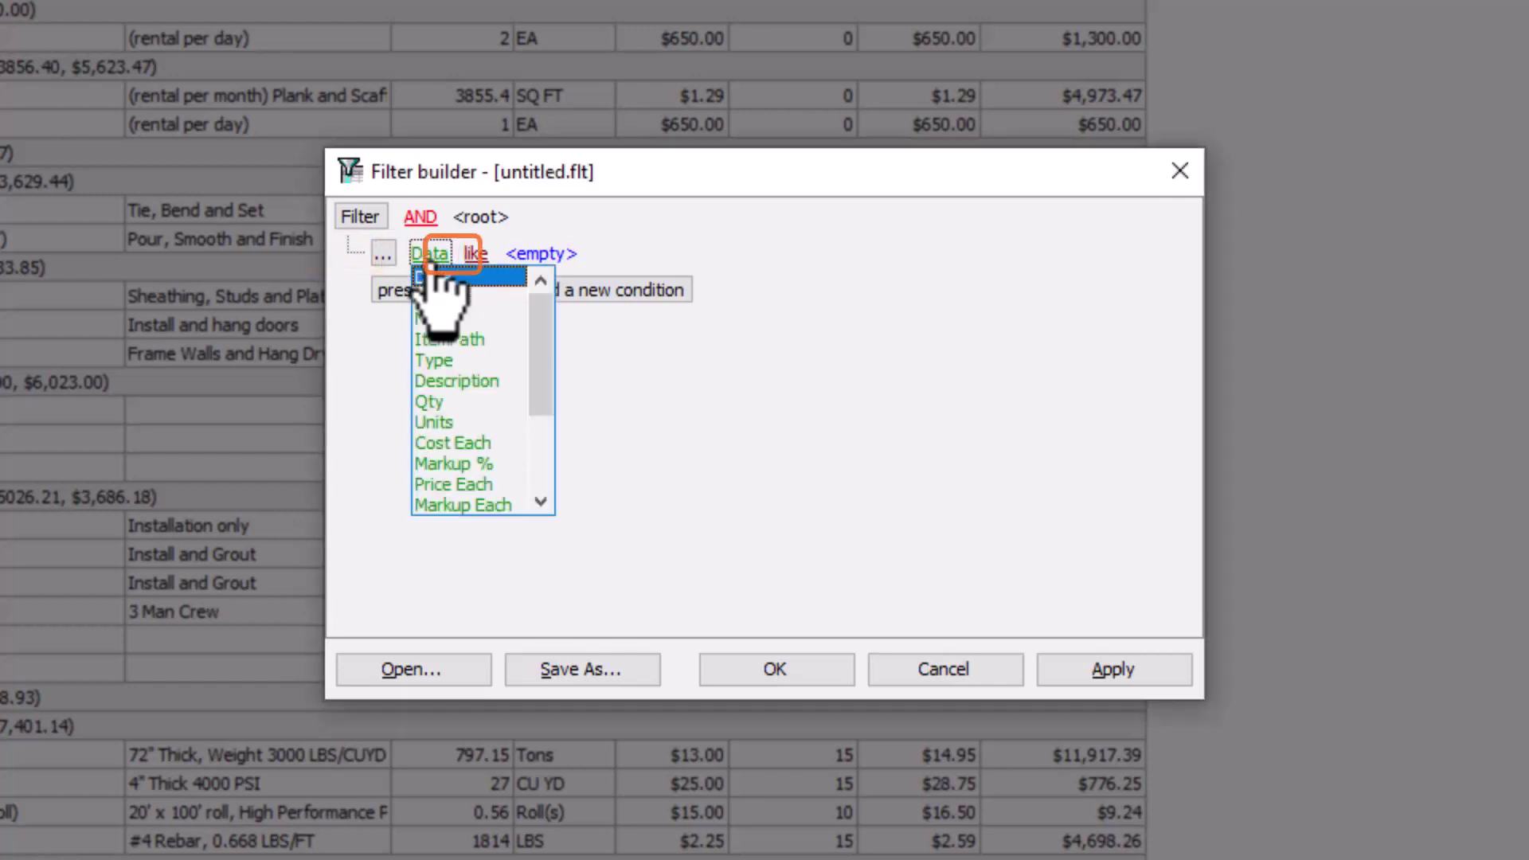
{"action": "left_click_drag", "start_coordinate": [538, 327], "coordinate": [548, 437]}
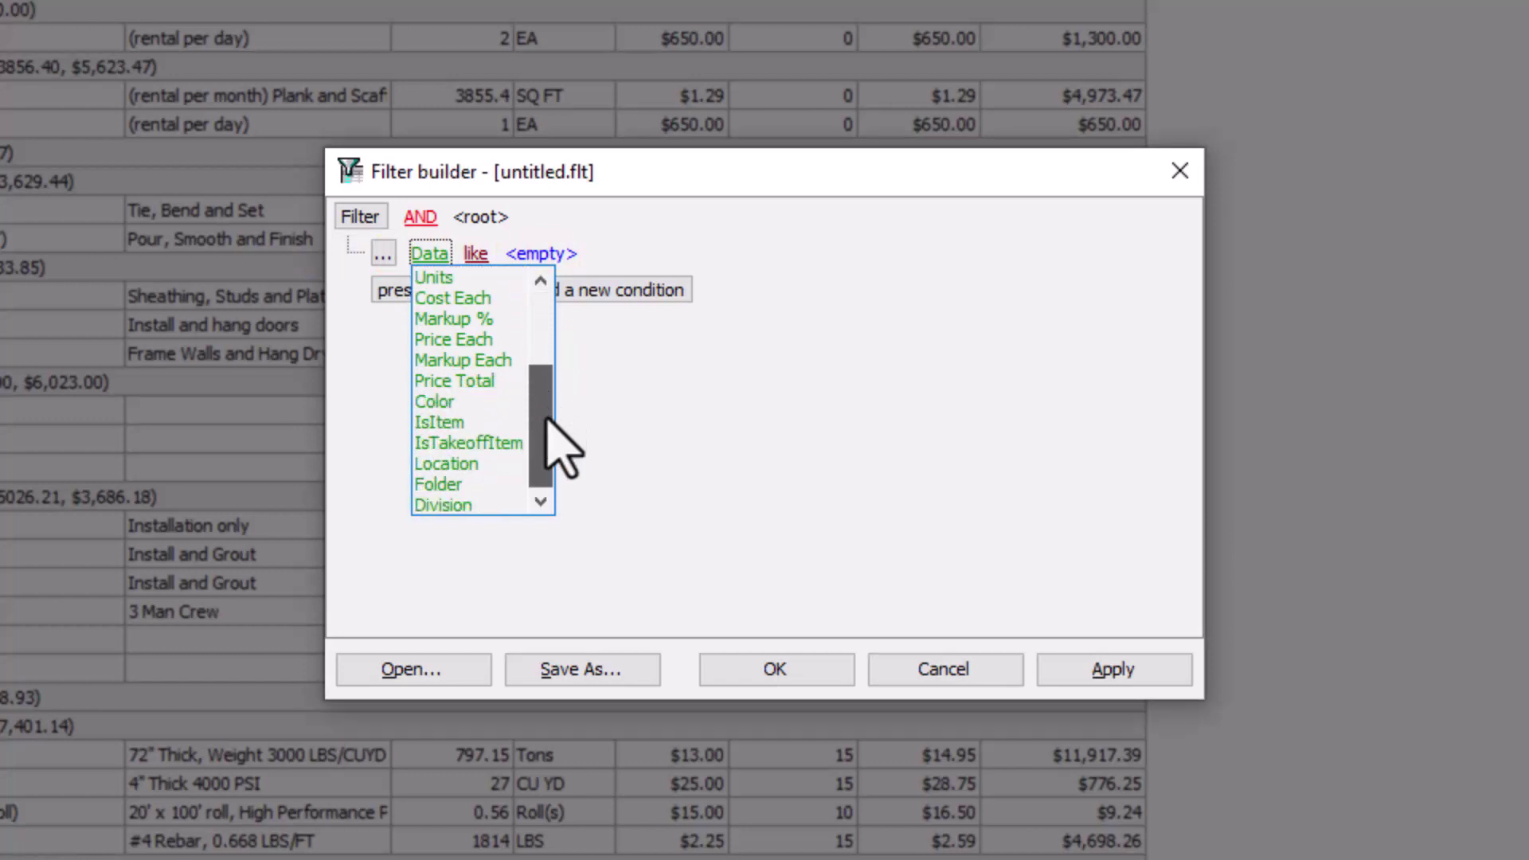
{"action": "left_click", "coordinate": [501, 485]}
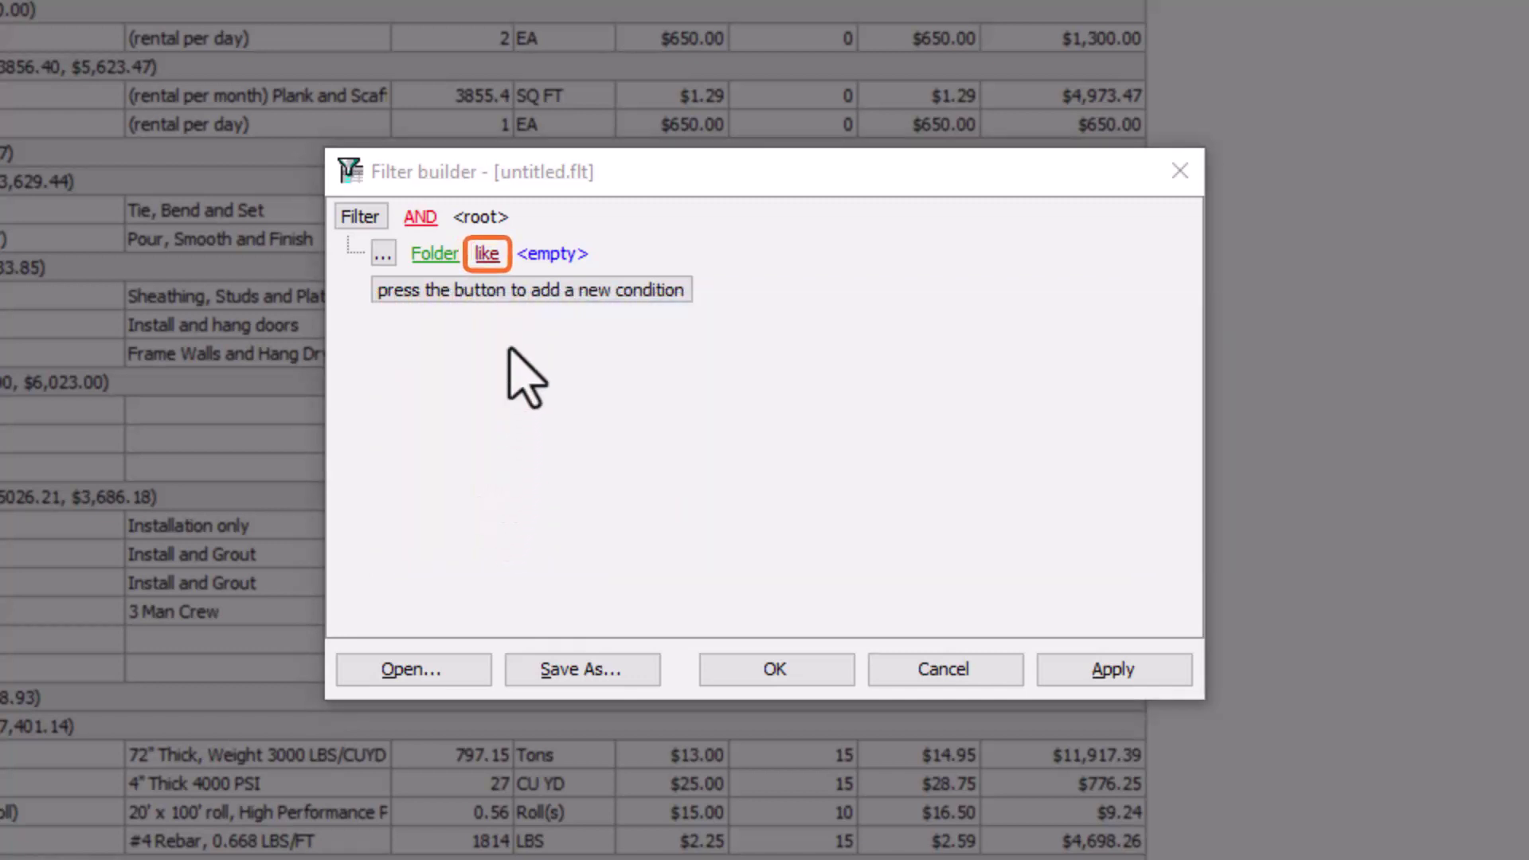
{"action": "left_click", "coordinate": [488, 255]}
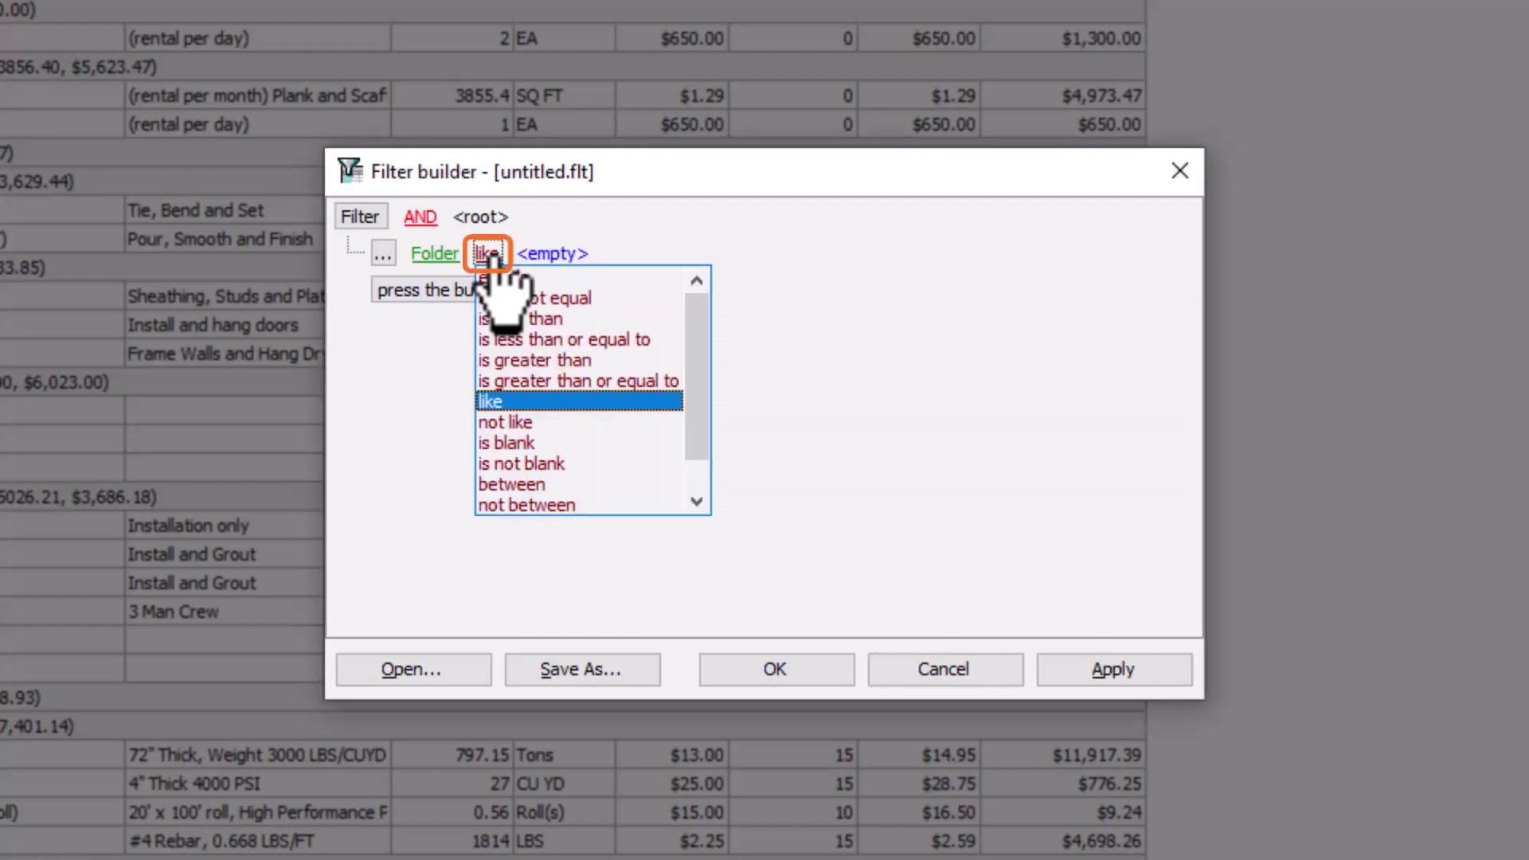
{"action": "left_click", "coordinate": [500, 401]}
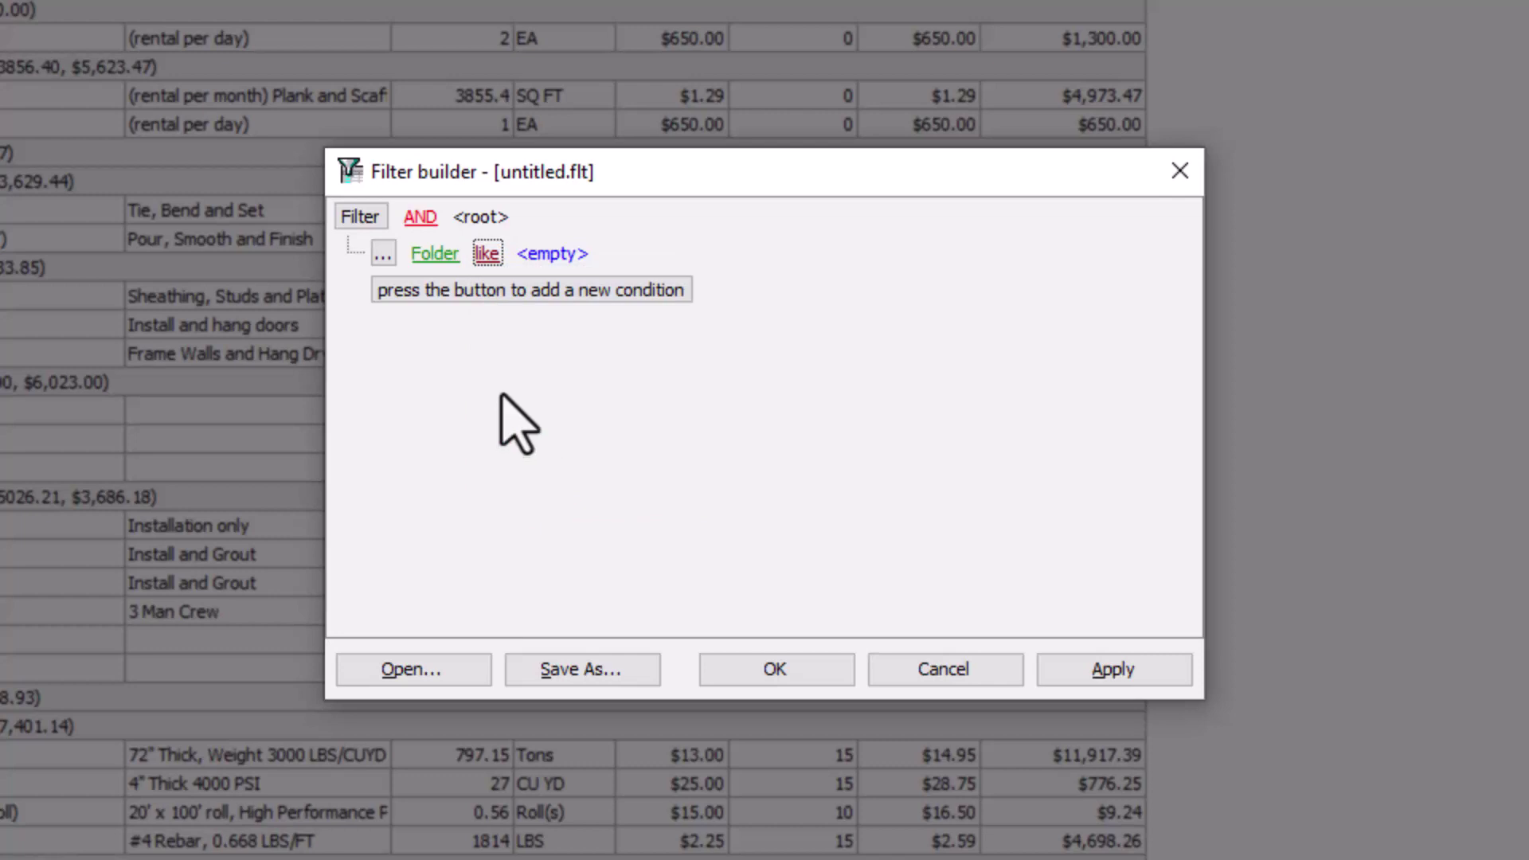
{"action": "left_click", "coordinate": [566, 256]}
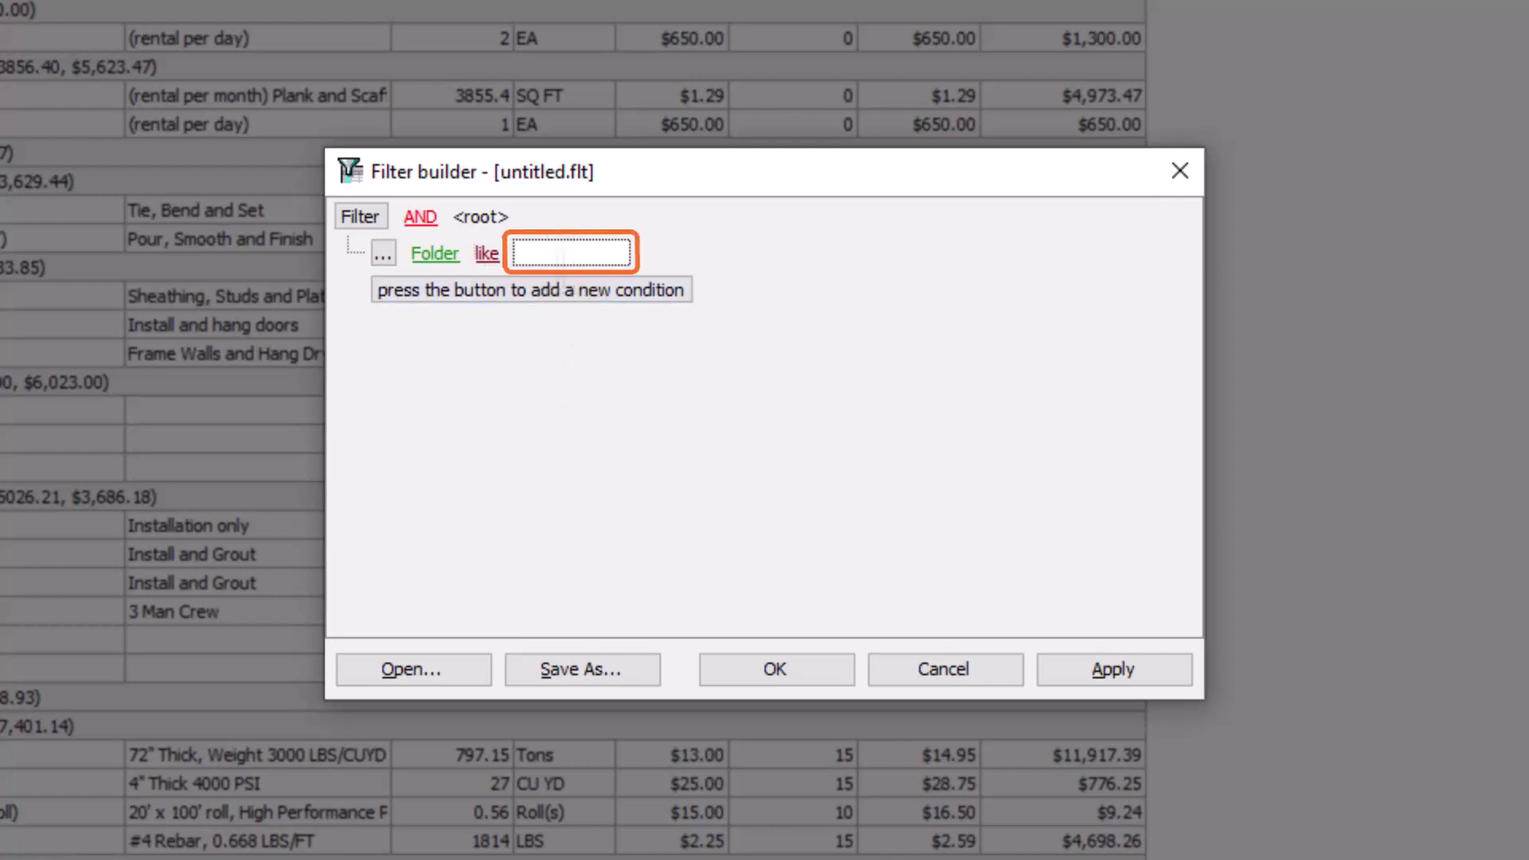
{"action": "type", "text": "General Conditions"}
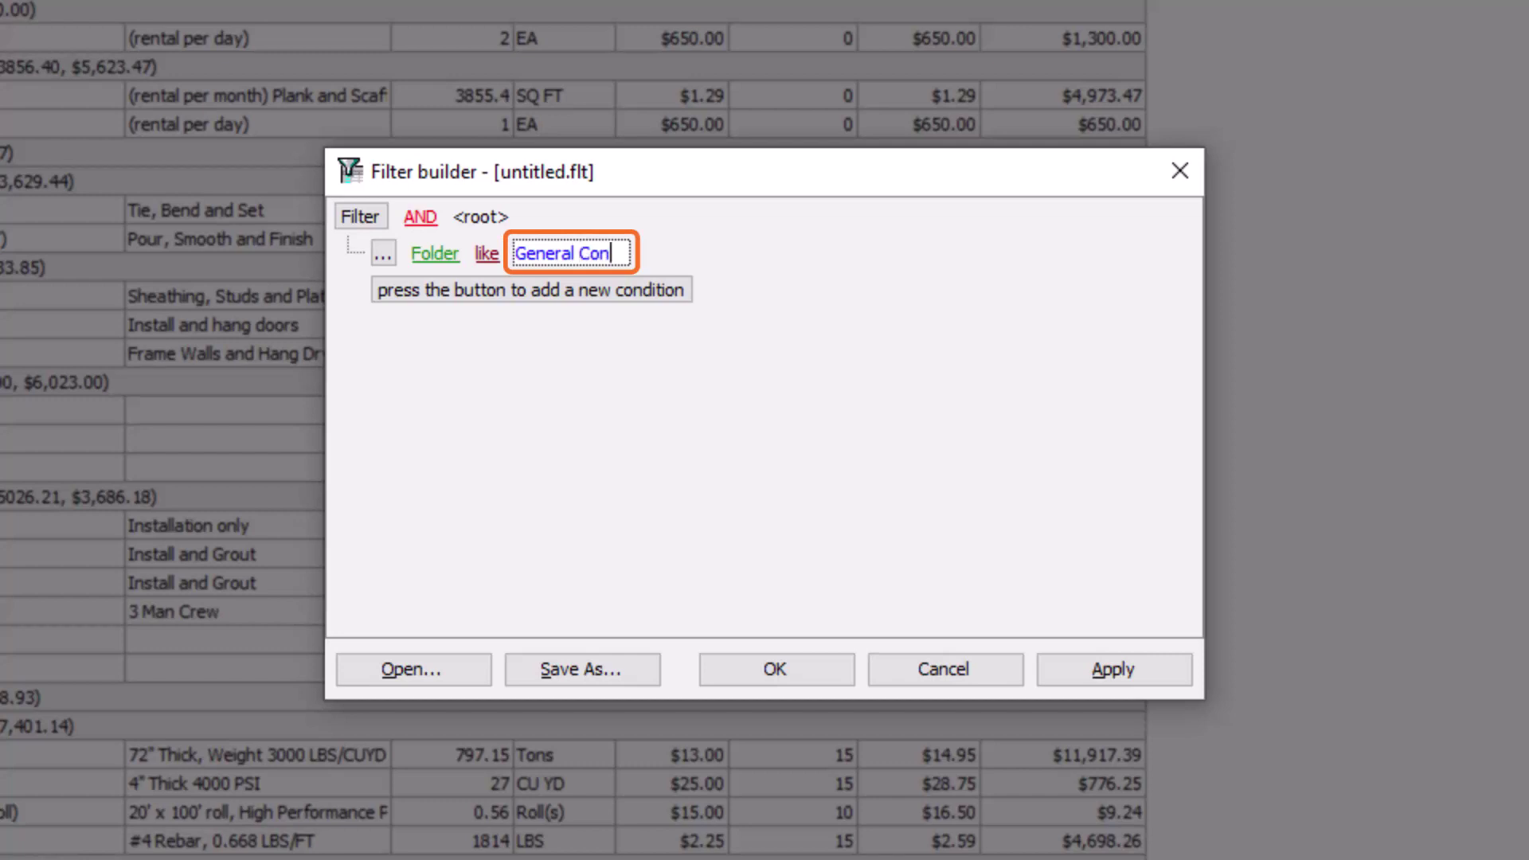
{"action": "key", "text": "Return"}
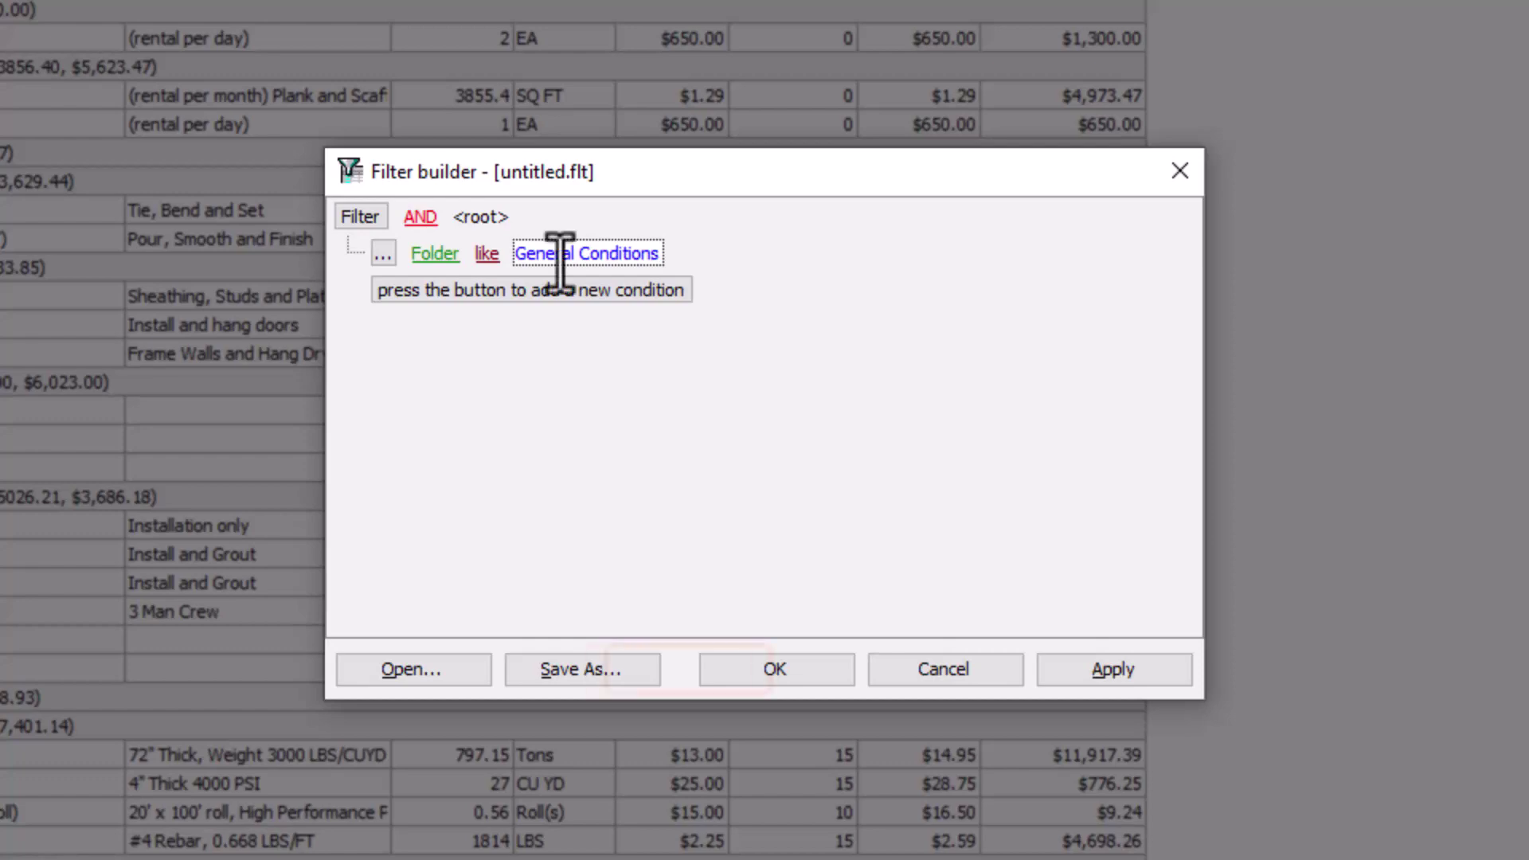
{"action": "left_click", "coordinate": [746, 681]}
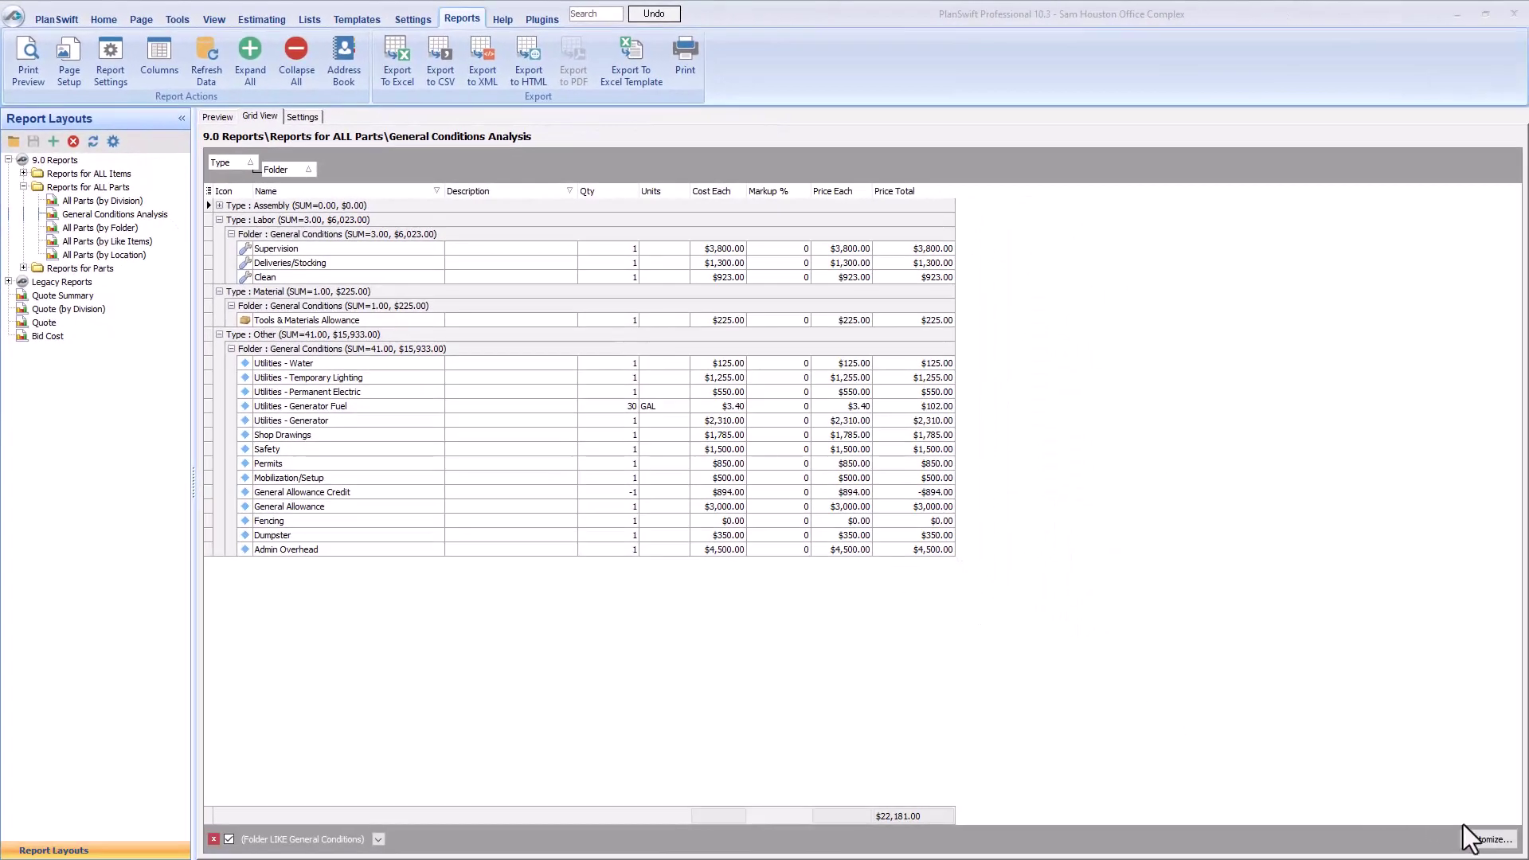
- Add a second filter condition, Name like '%Utilities%', and confirm the filter
{"action": "left_click", "coordinate": [1486, 839]}
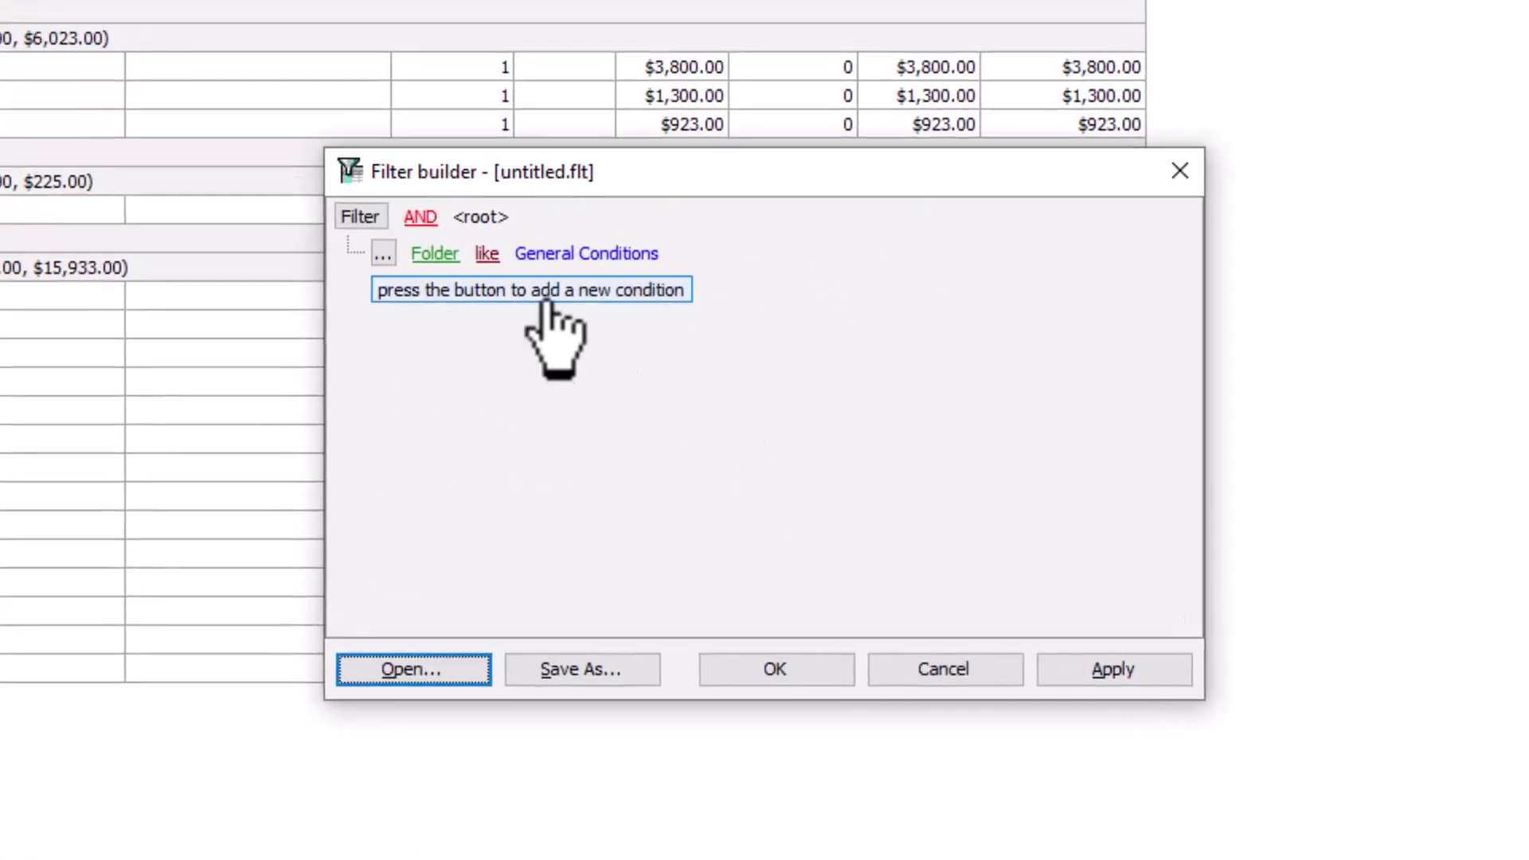
{"action": "left_click", "coordinate": [546, 292]}
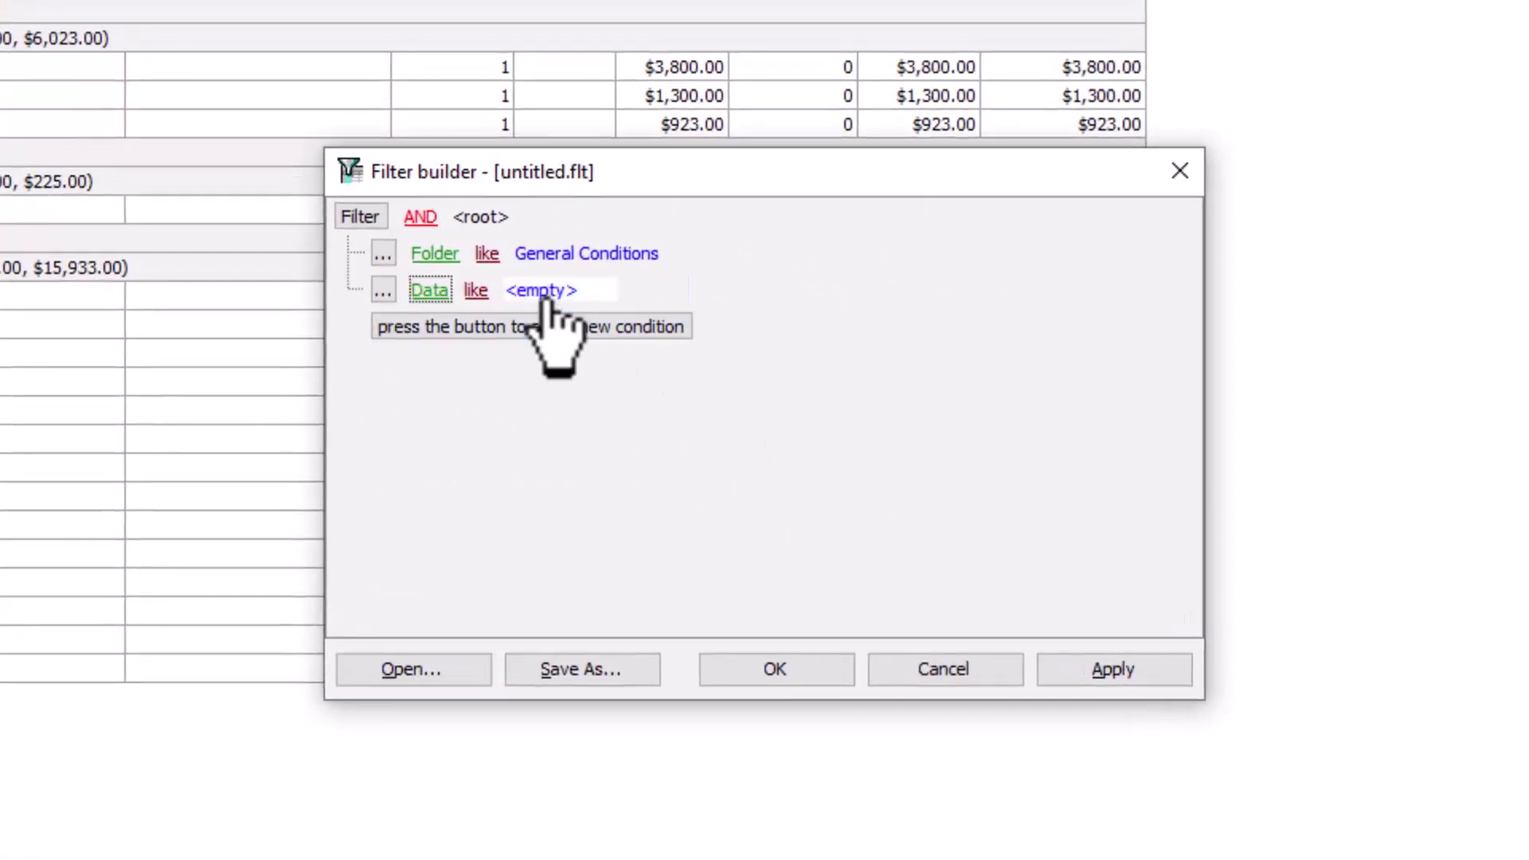
{"action": "left_click", "coordinate": [430, 292]}
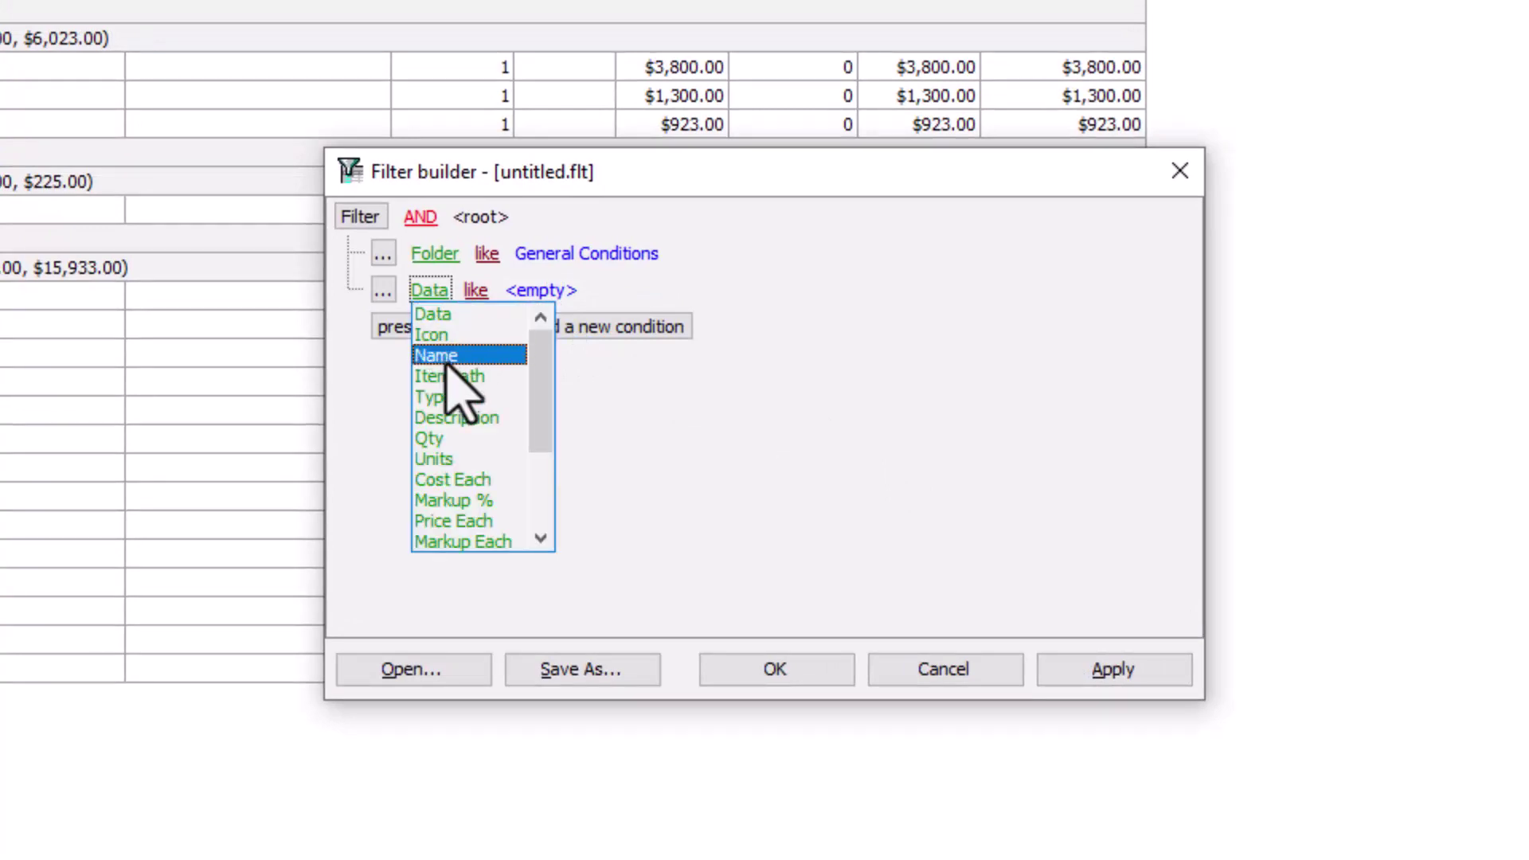
{"action": "left_click", "coordinate": [446, 364]}
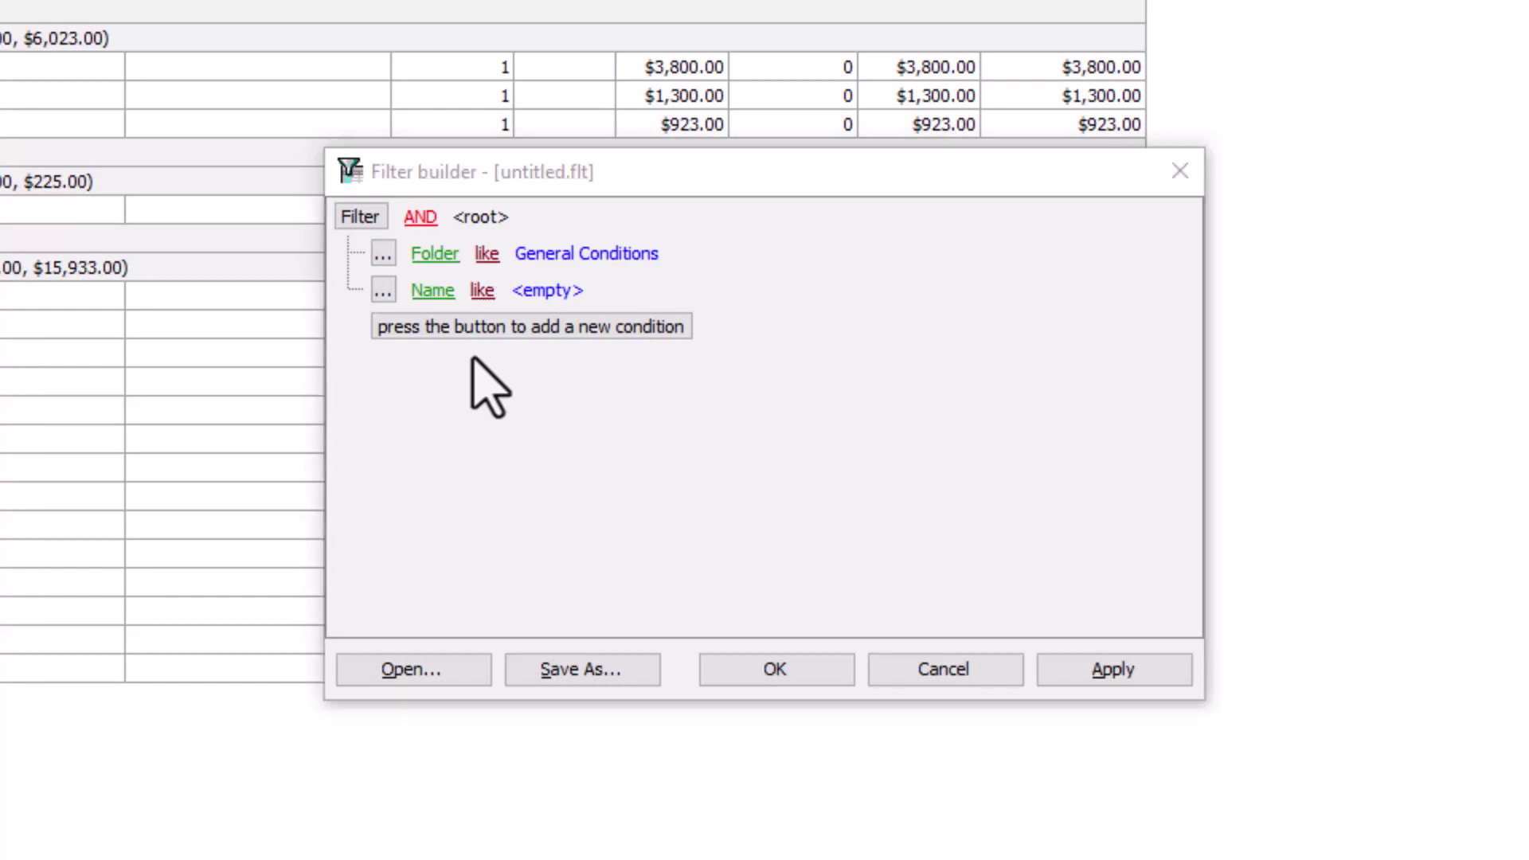
{"action": "left_click", "coordinate": [535, 292]}
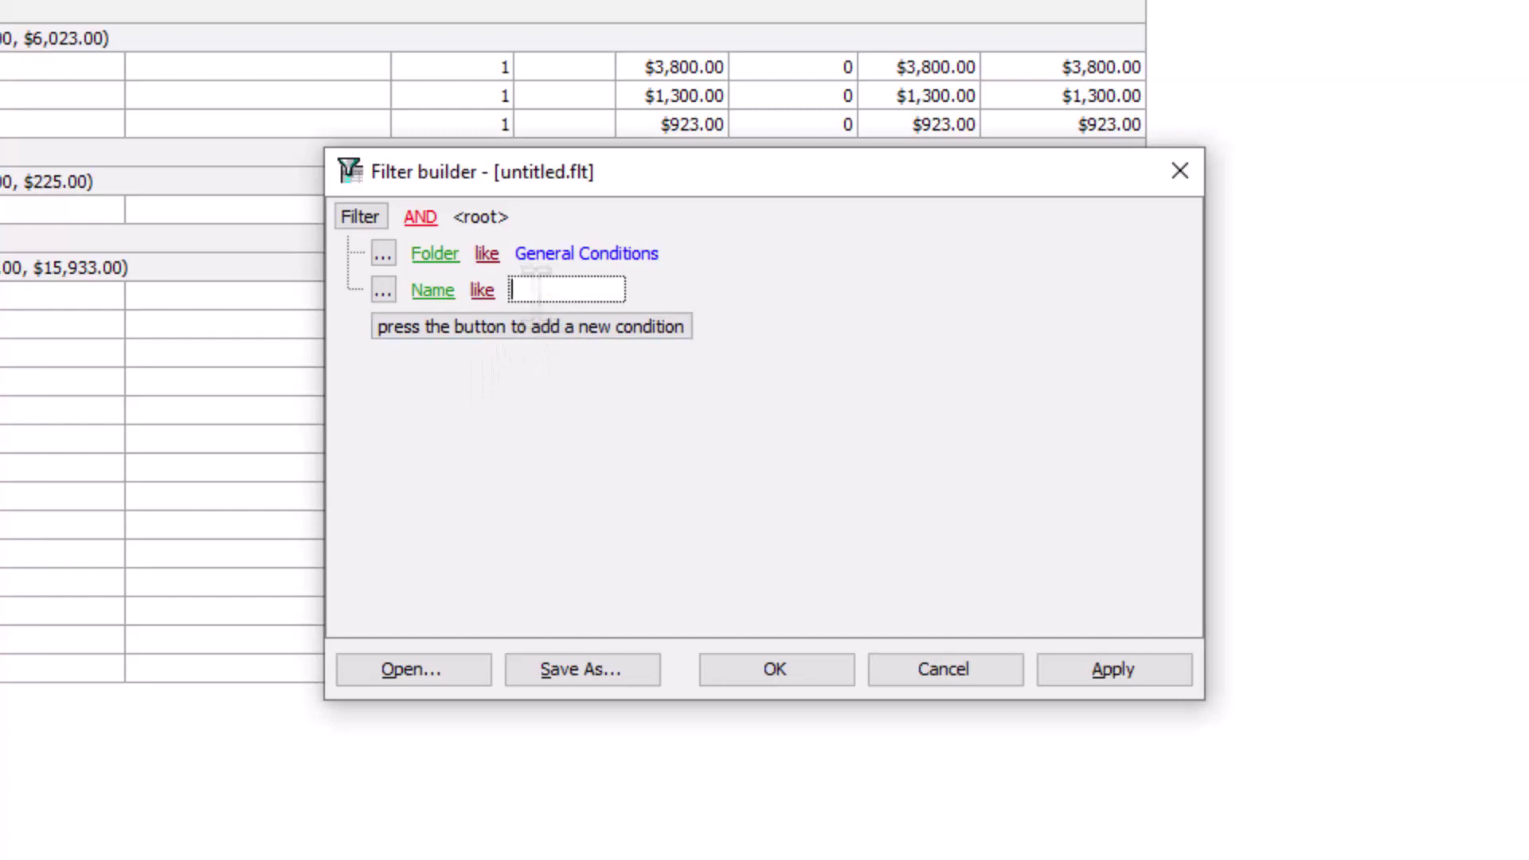
{"action": "type", "text": "%"}
{"action": "type", "text": "Utilities"}
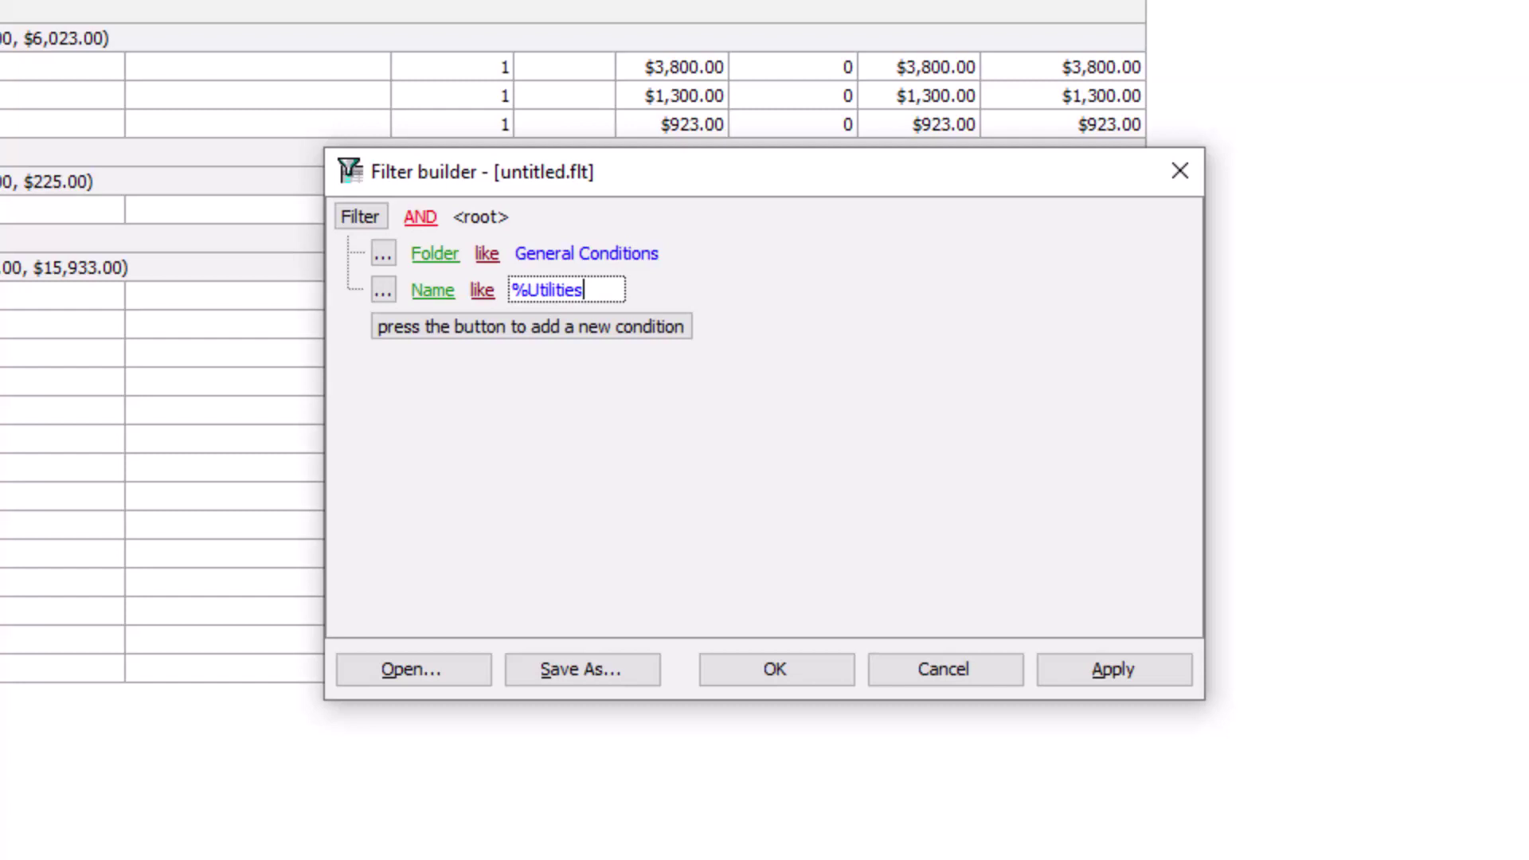
{"action": "type", "text": "%"}
{"action": "left_click", "coordinate": [538, 292]}
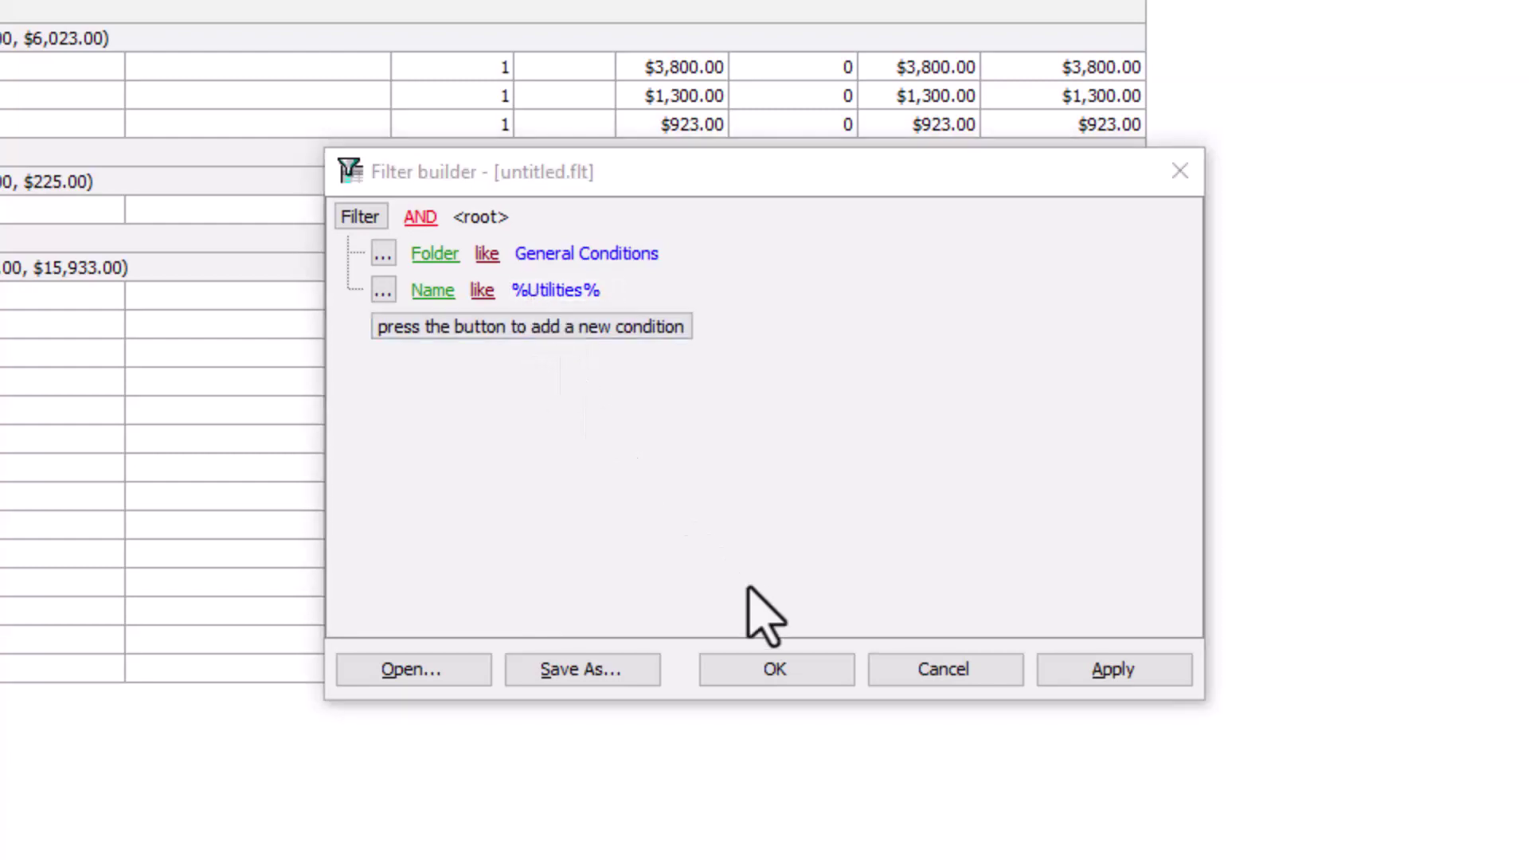
{"action": "left_click", "coordinate": [797, 668]}
- Apply the Utilities filter, then reopen the Filter builder and remove the Name condition
{"action": "left_click", "coordinate": [794, 644]}
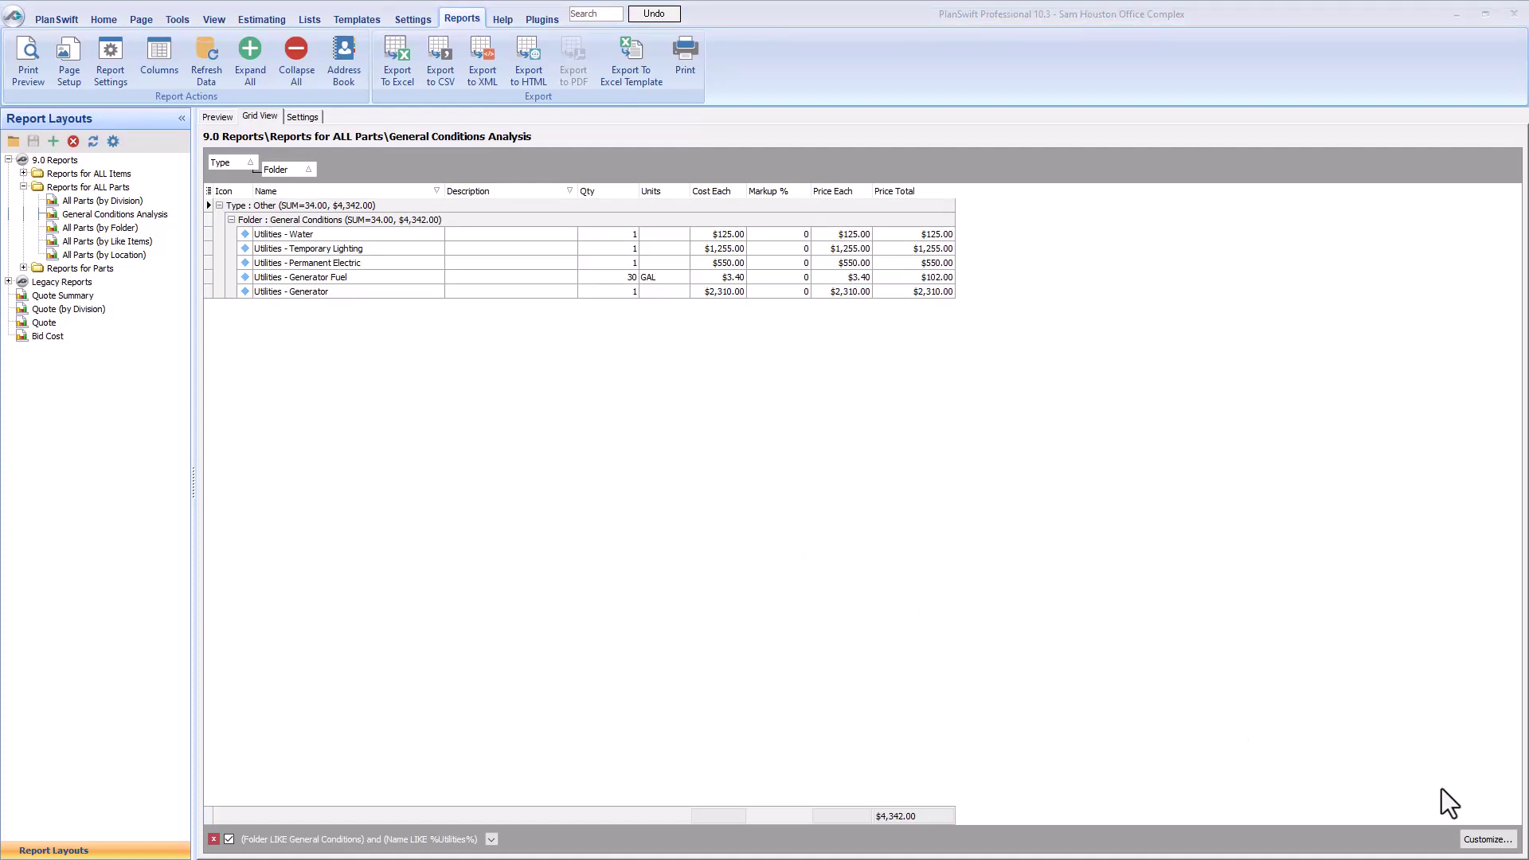
{"action": "left_click", "coordinate": [1487, 839]}
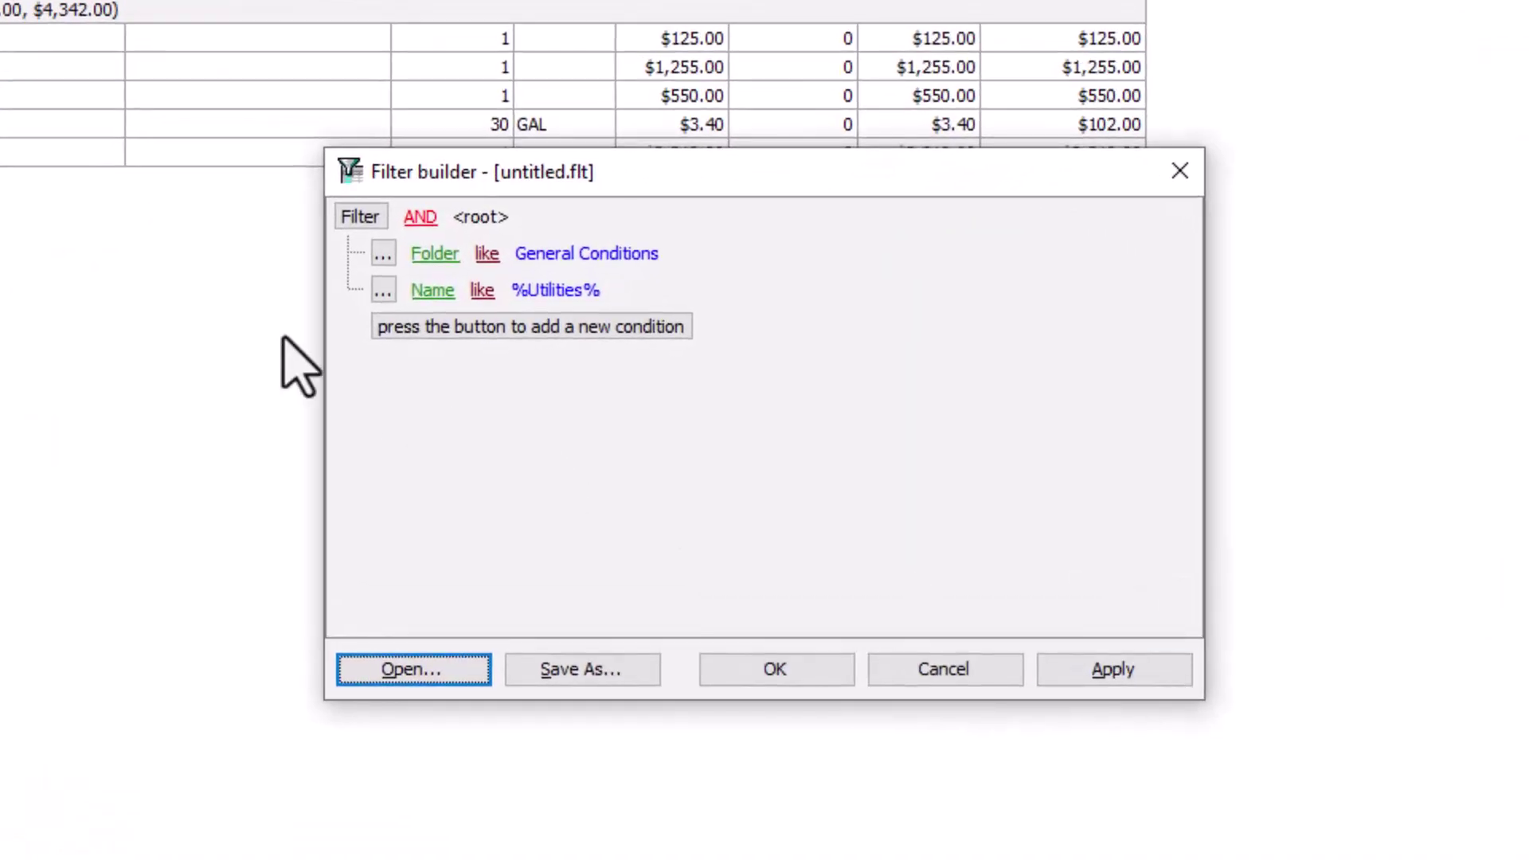
{"action": "left_click", "coordinate": [383, 290]}
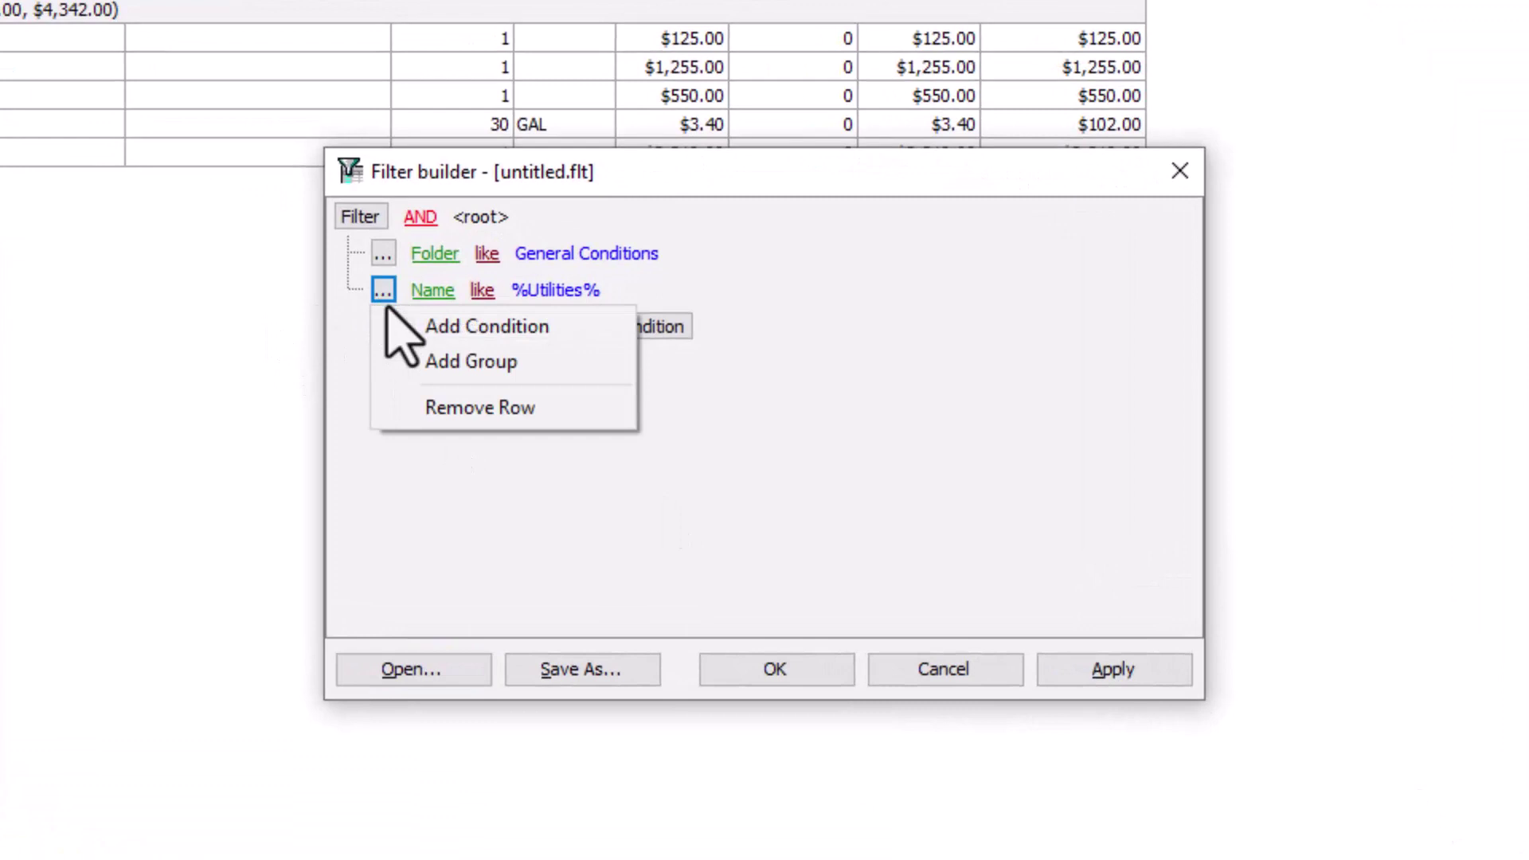
{"action": "left_click", "coordinate": [440, 414]}
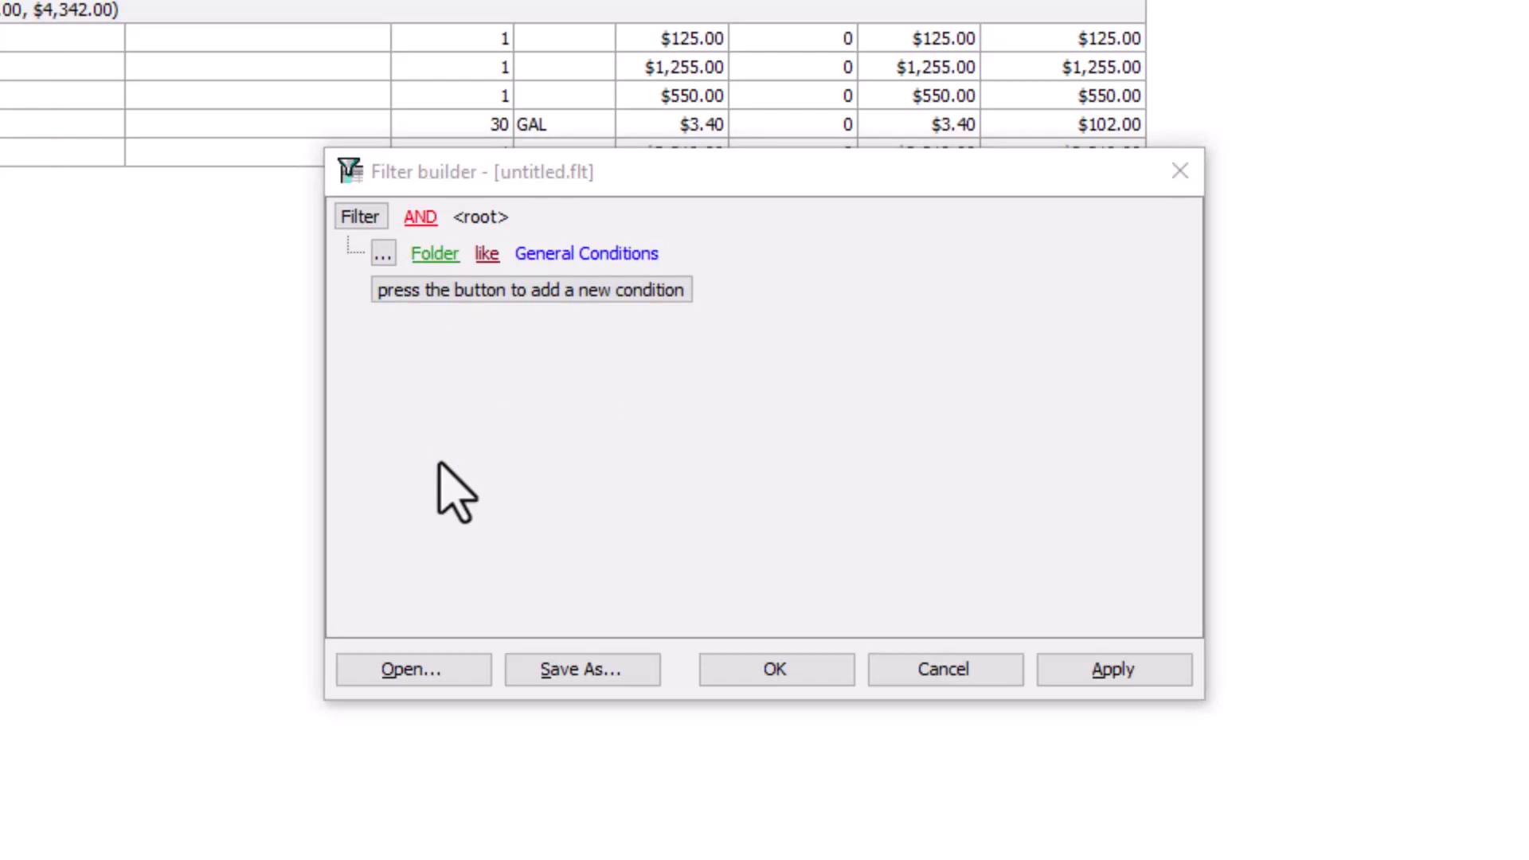
- Add the condition Cost Each is greater than or equal to 1000 and apply it
{"action": "left_click", "coordinate": [532, 292]}
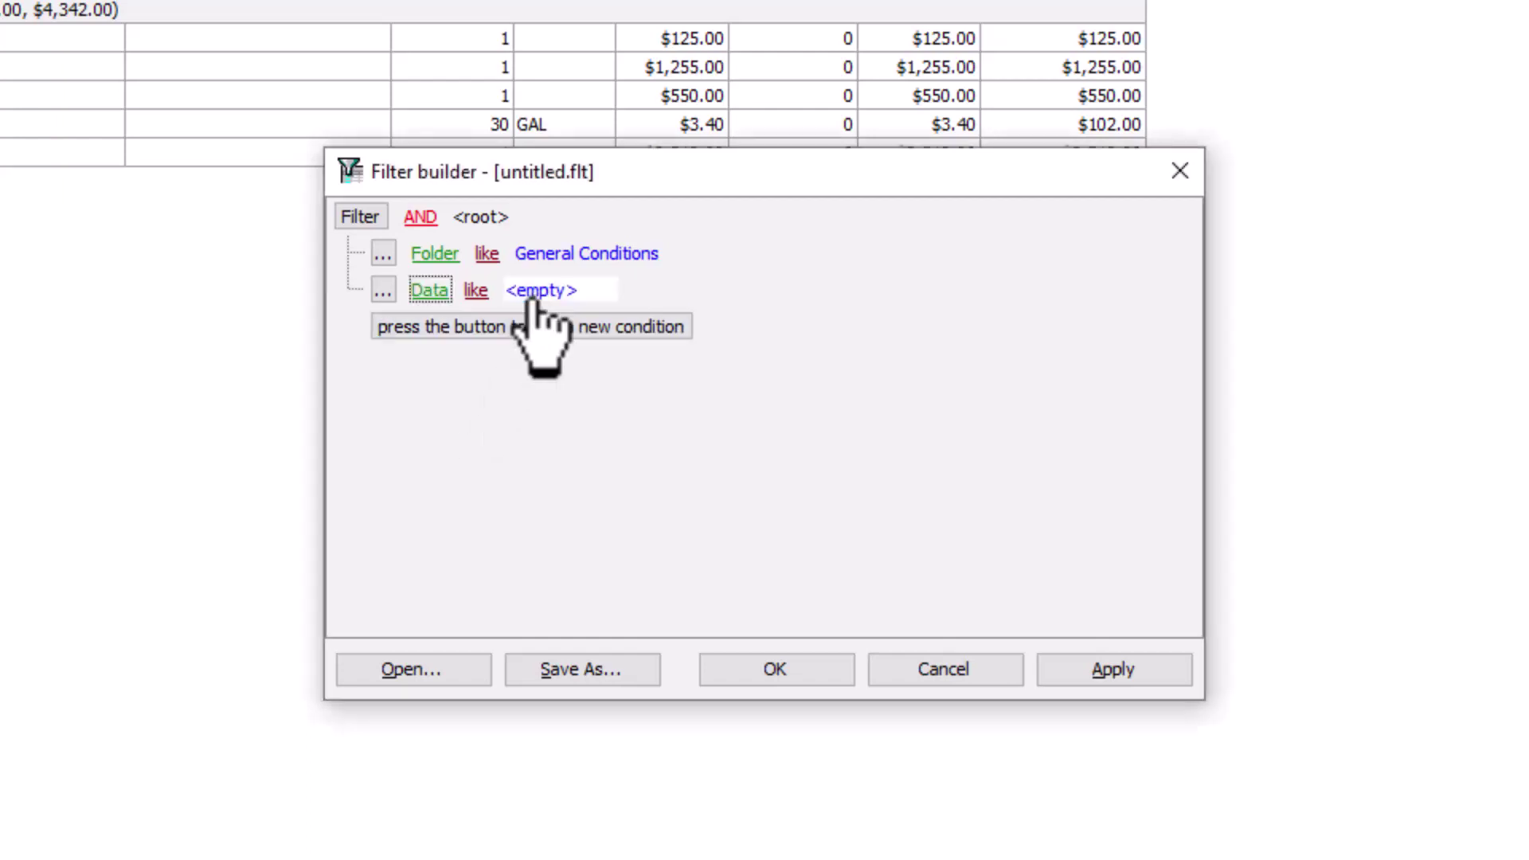
{"action": "left_click", "coordinate": [434, 290]}
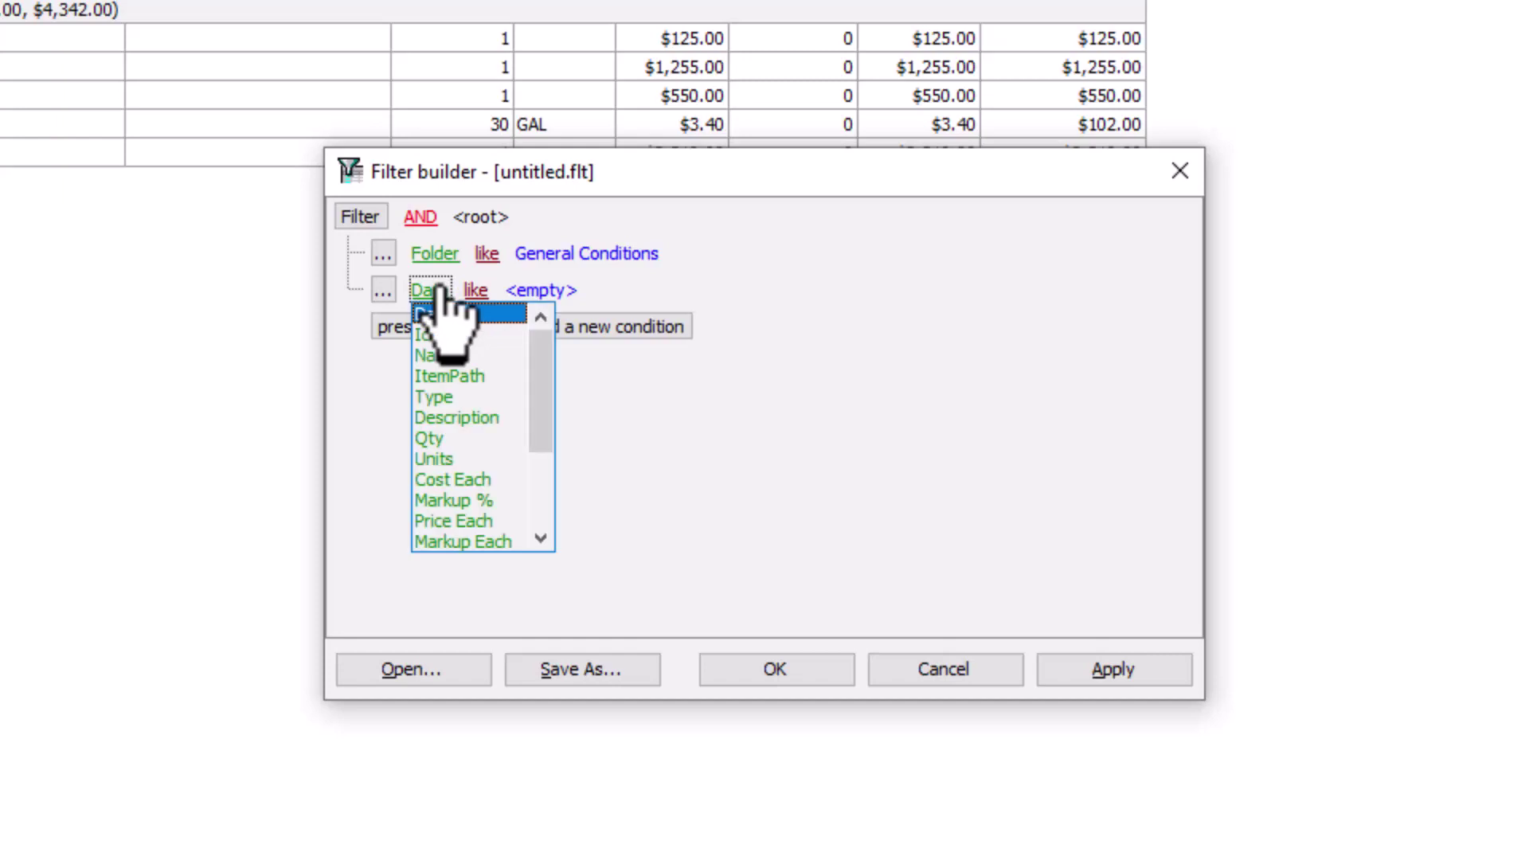
{"action": "left_click", "coordinate": [459, 480]}
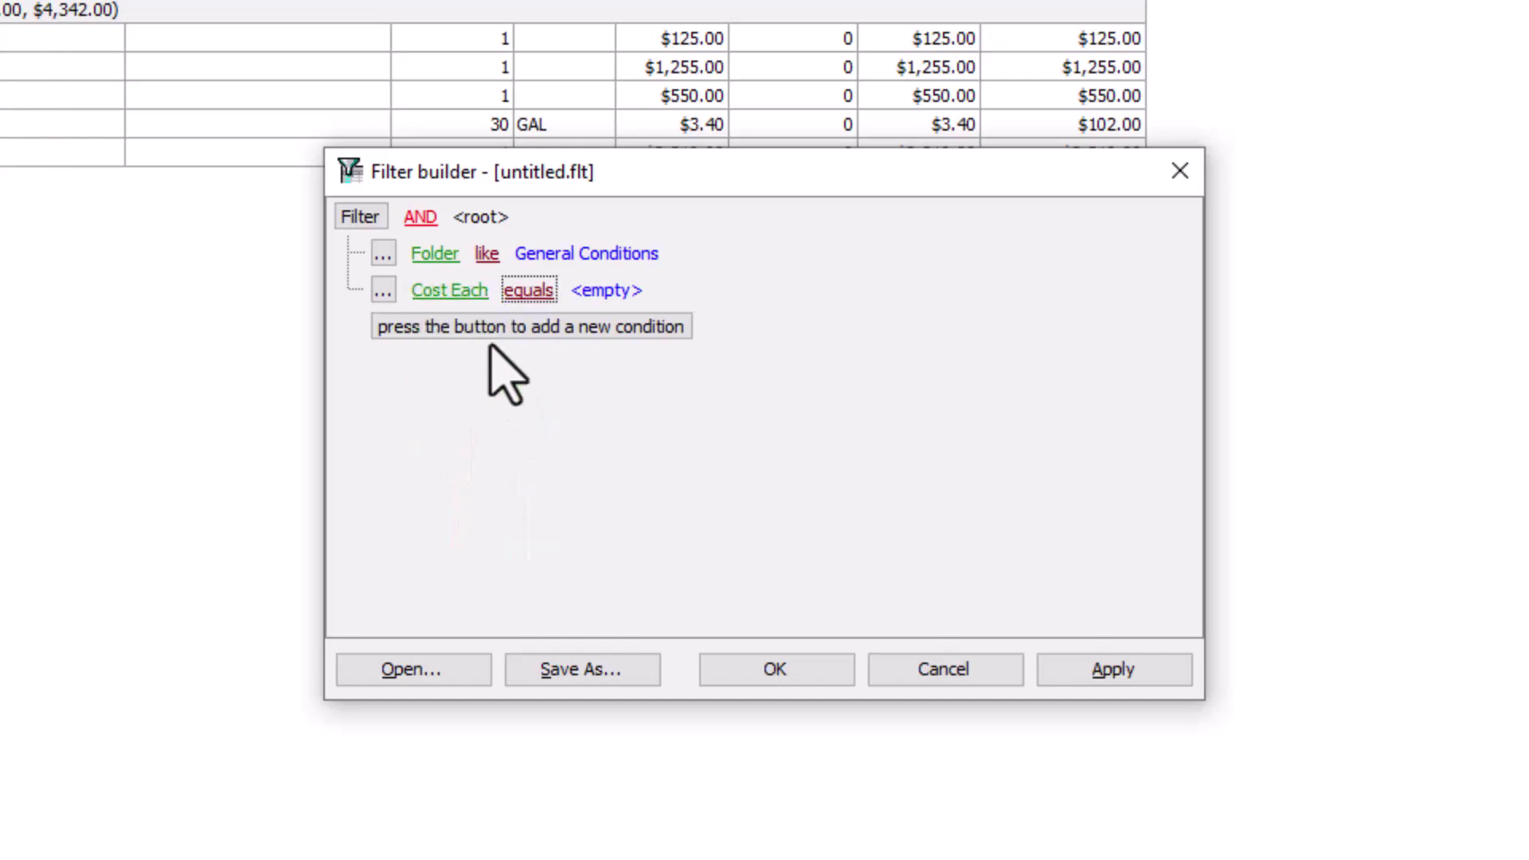
{"action": "left_click", "coordinate": [529, 291]}
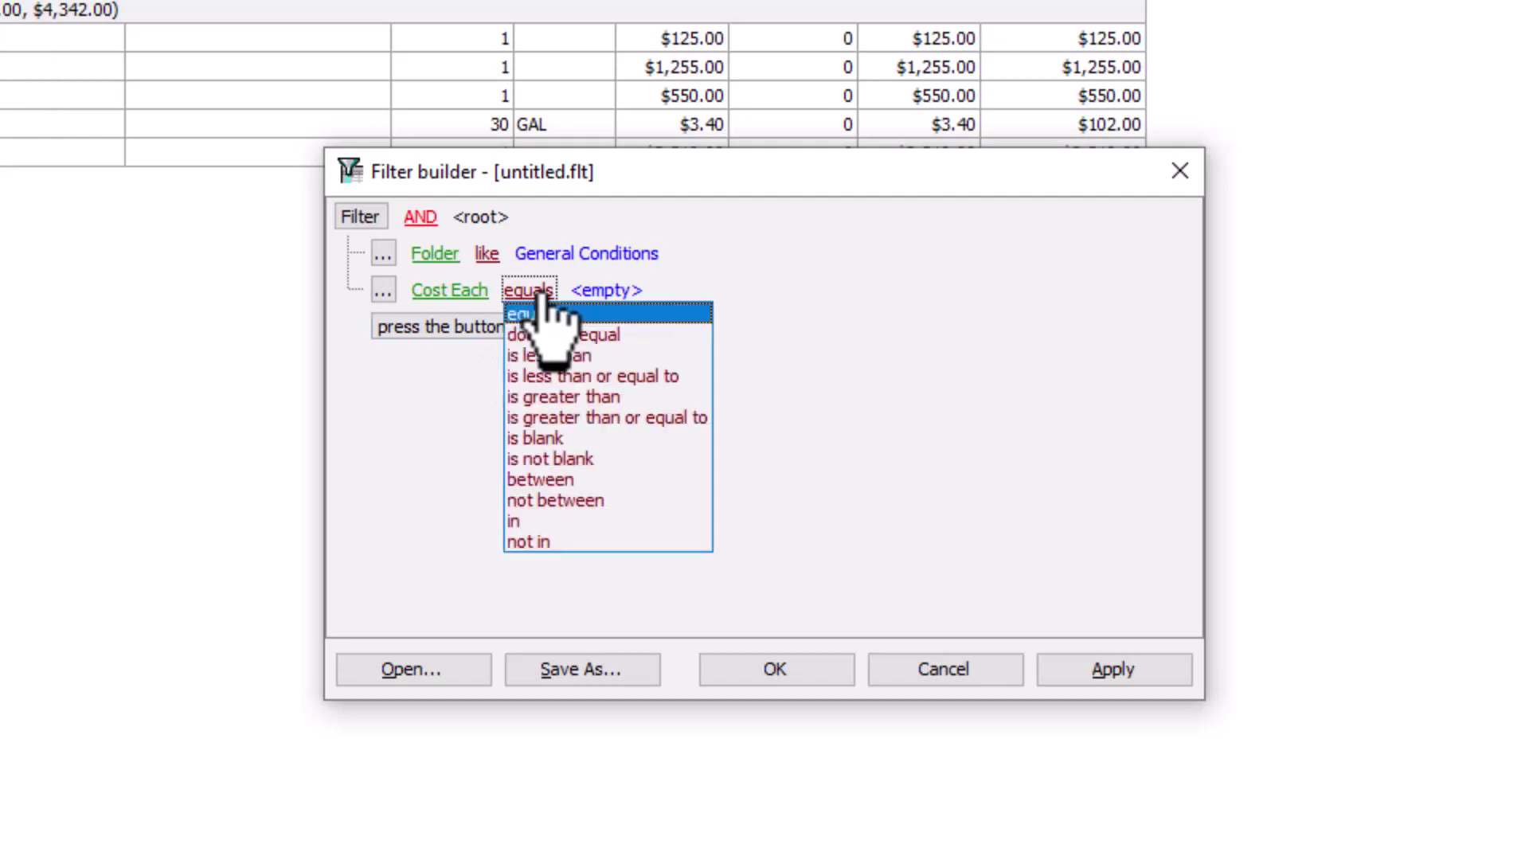
{"action": "left_click", "coordinate": [588, 428]}
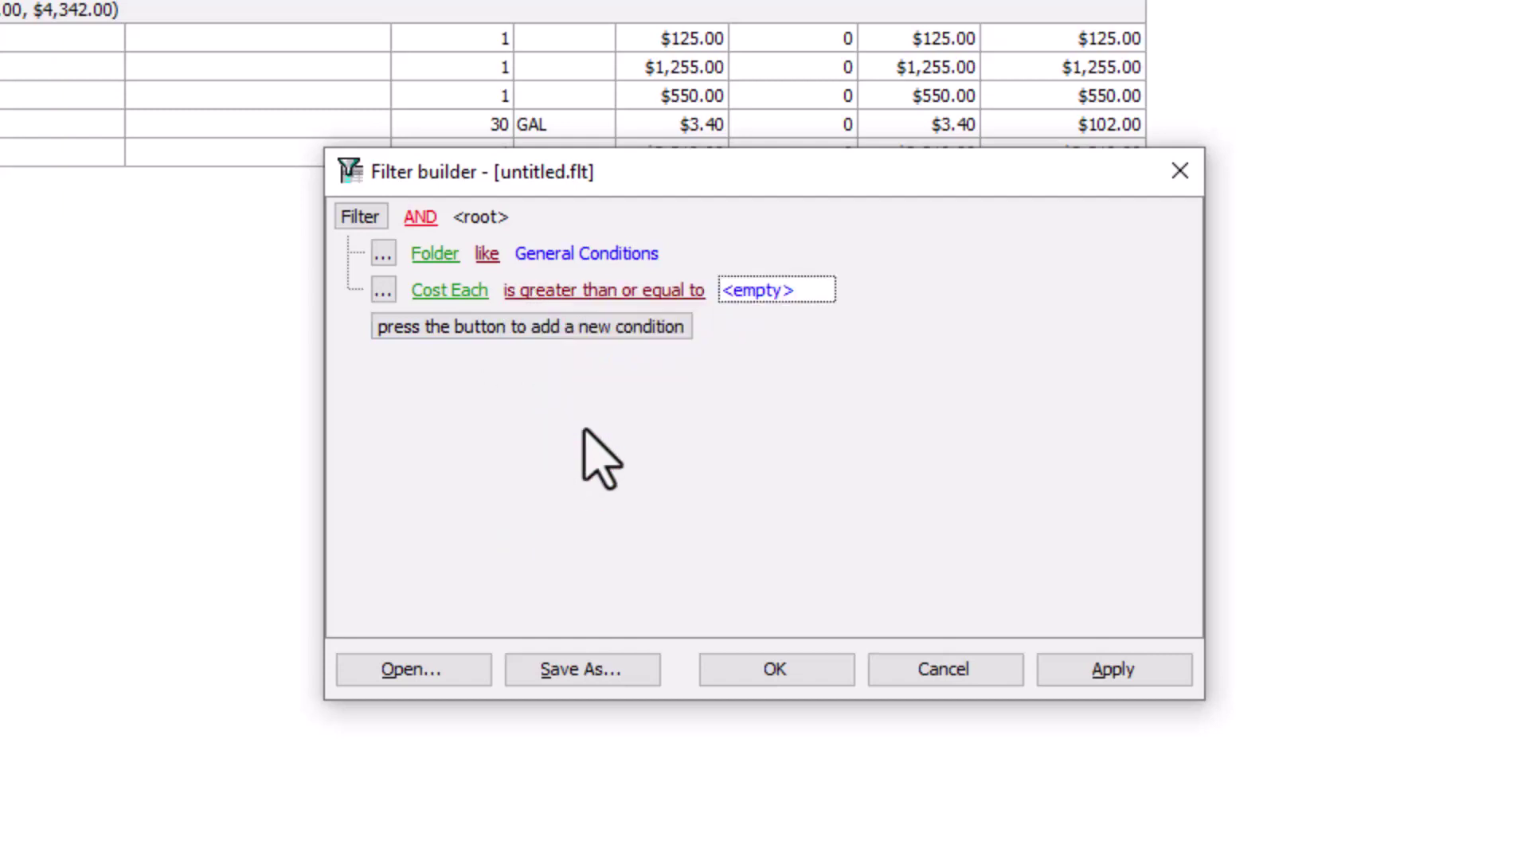
{"action": "left_click", "coordinate": [734, 290]}
{"action": "type", "text": "1000"}
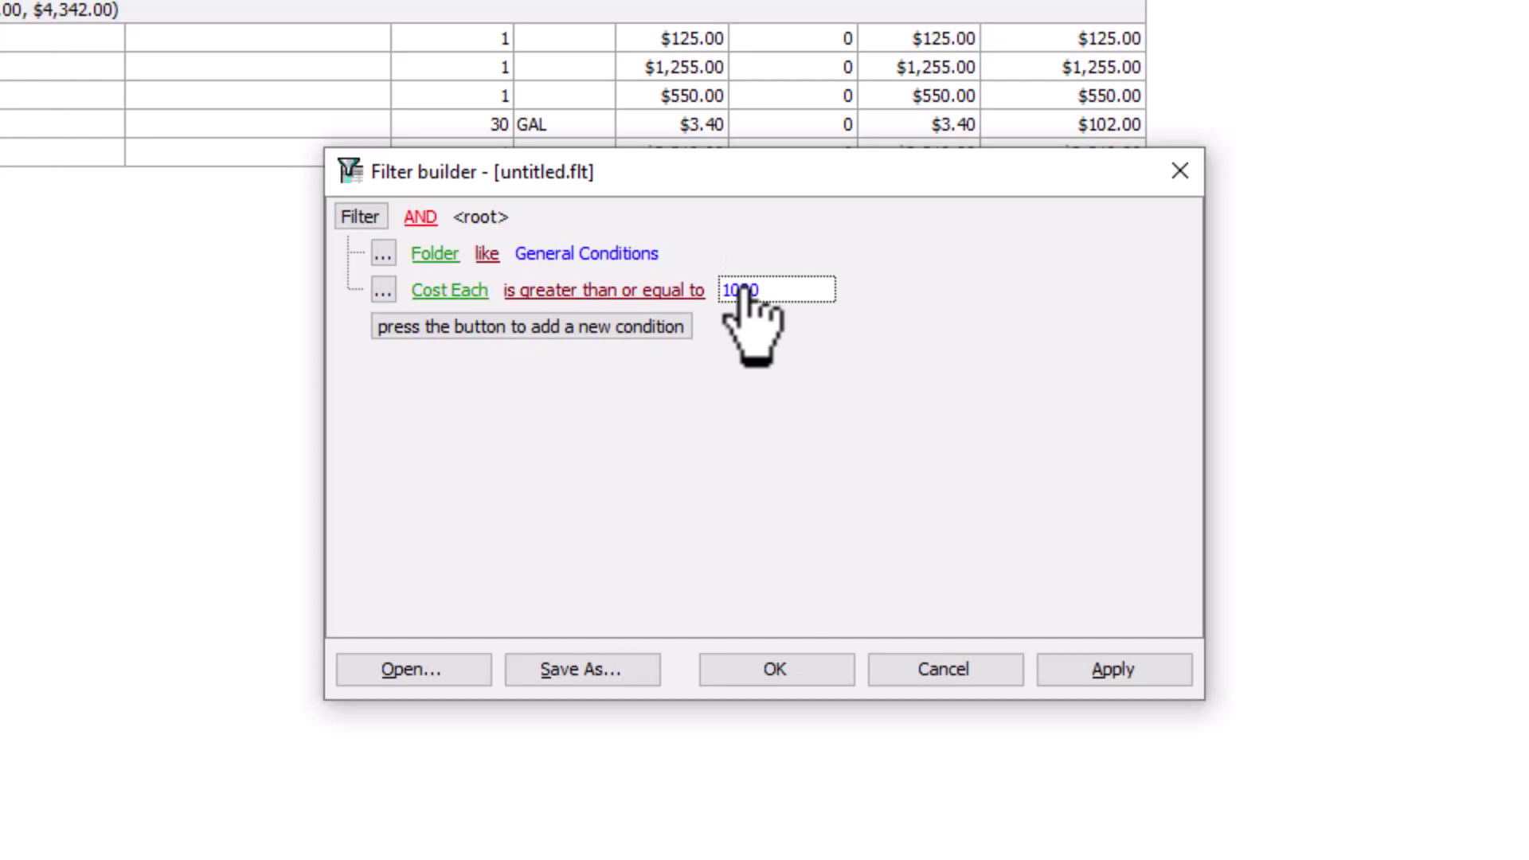
{"action": "left_click", "coordinate": [824, 676]}
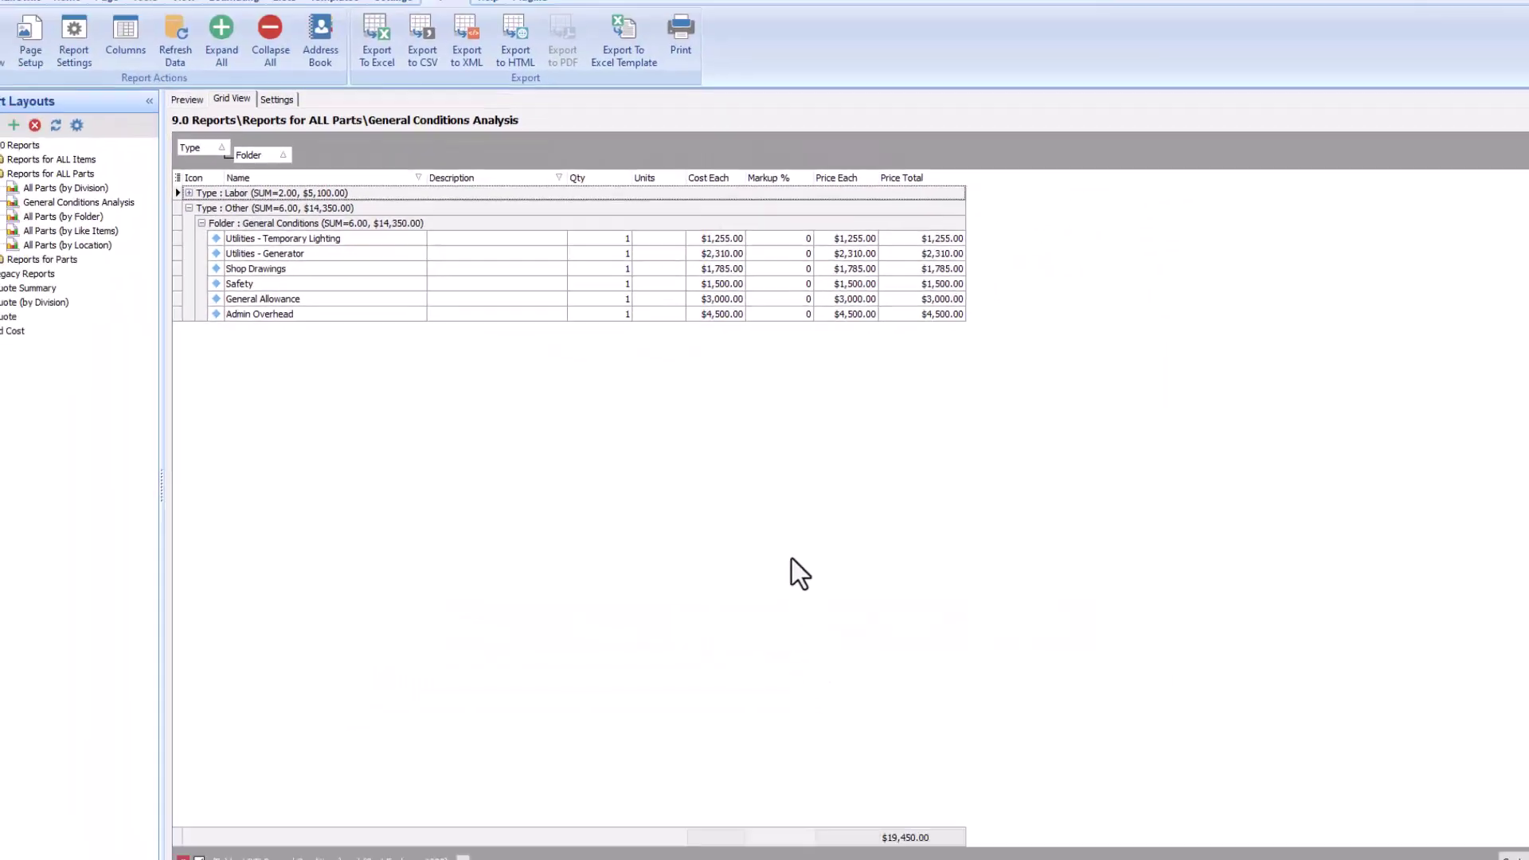
- Use Expand All to show the two Labor and six Other items
{"action": "left_click", "coordinate": [219, 41]}
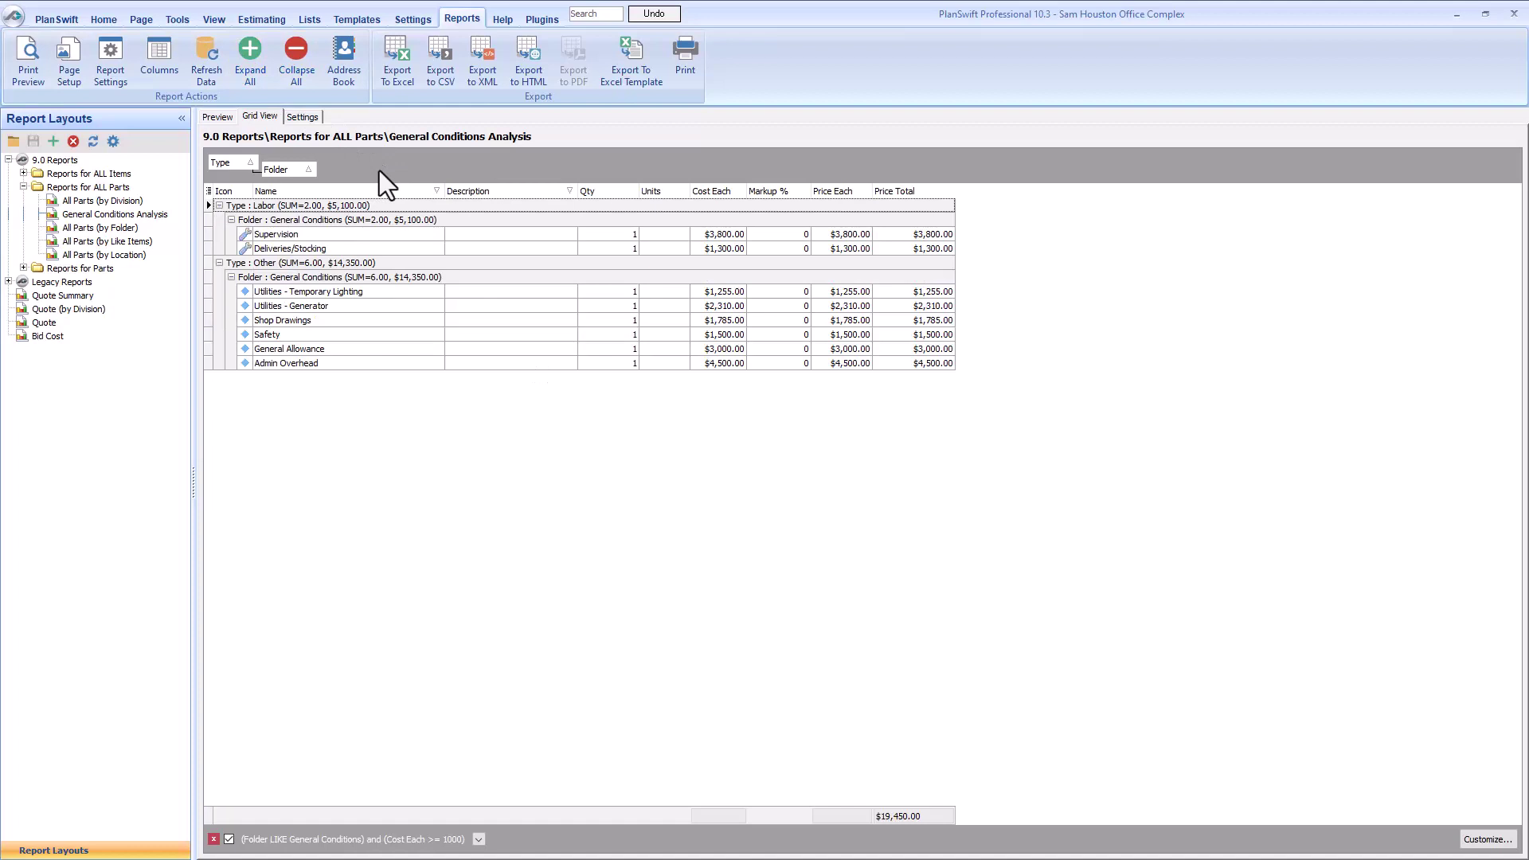